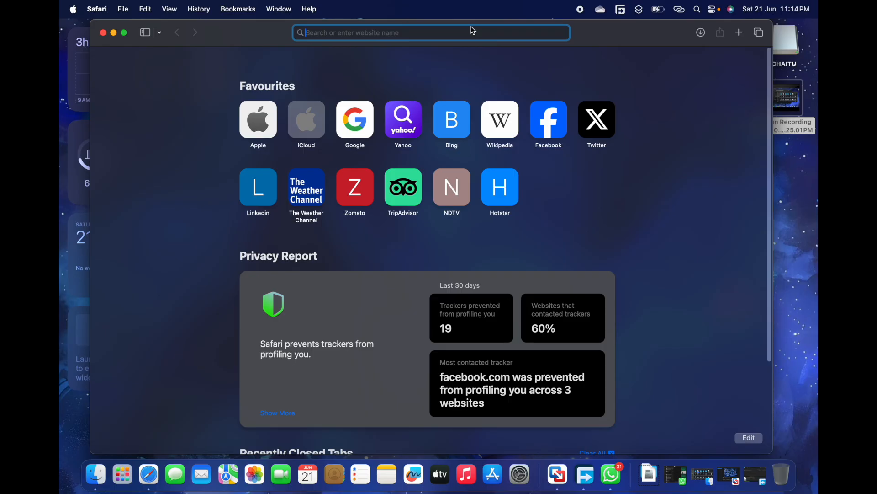
# Search the web for "vmware fusion and workstation" and open VMware's Fusion and Workstation product page.
pyautogui.write('vmware')
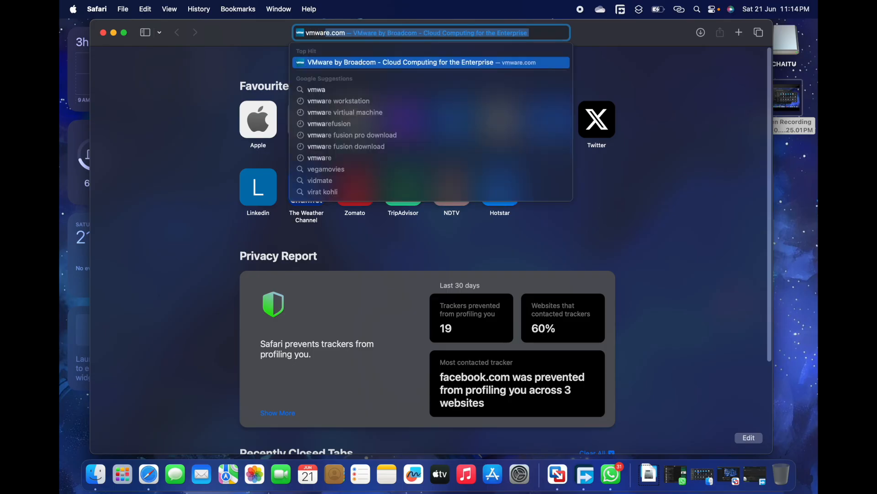
pyautogui.write(' fuso')
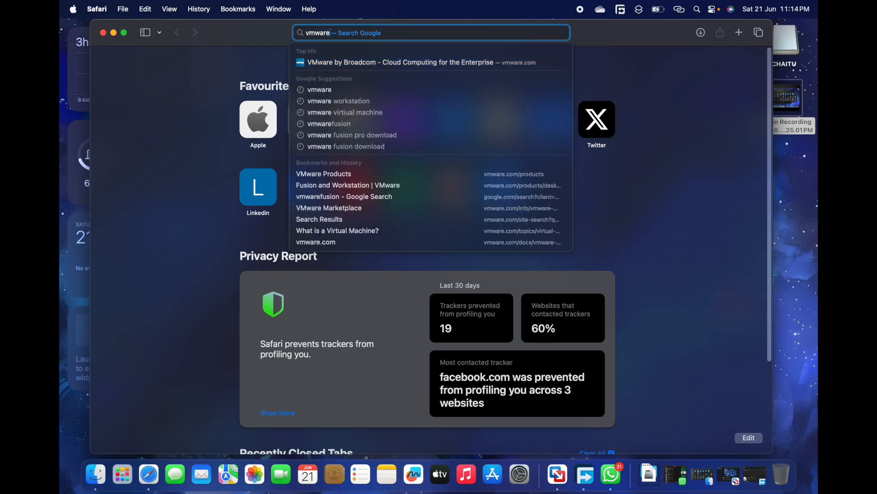
pyautogui.press('BackSpace')
pyautogui.write('ion ansible')
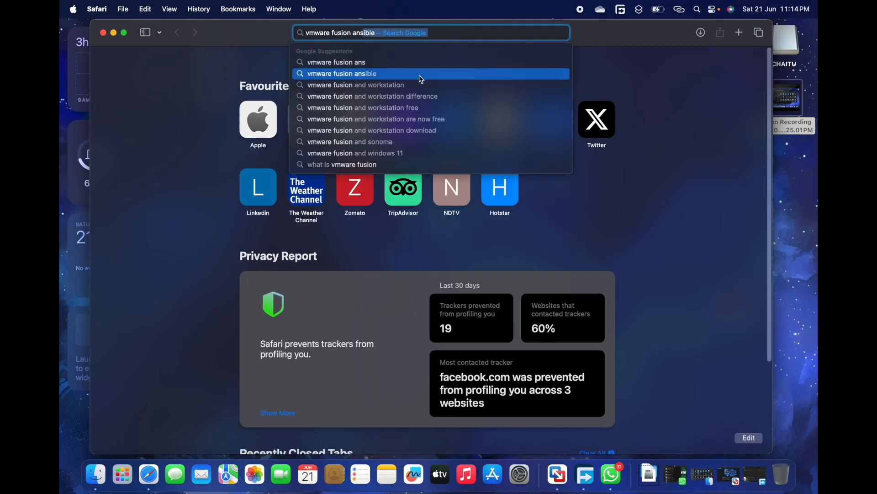
pyautogui.click(412, 85)
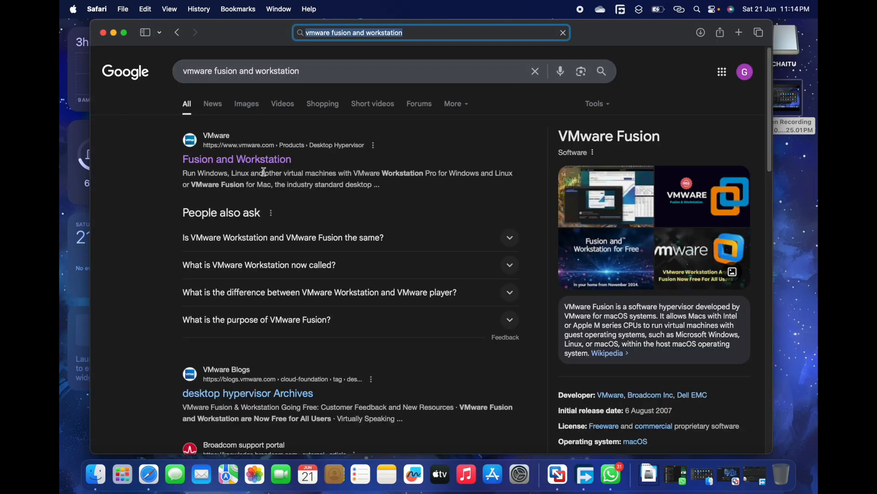
pyautogui.click(247, 160)
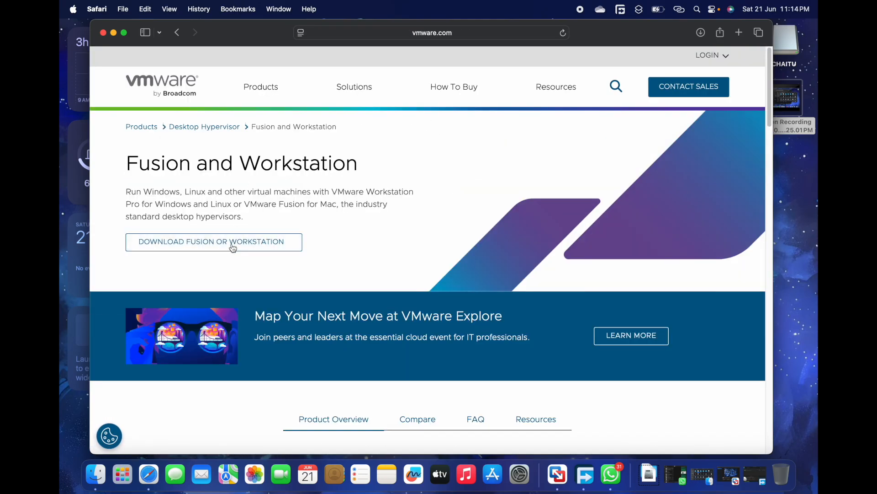
# Go to the Fusion or Workstation download portal and open the list of free software downloads.
pyautogui.click(221, 247)
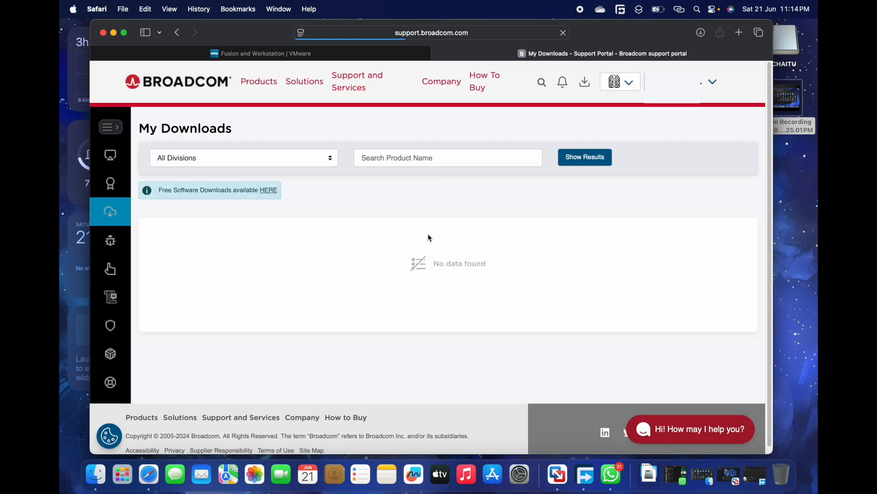
pyautogui.click(591, 166)
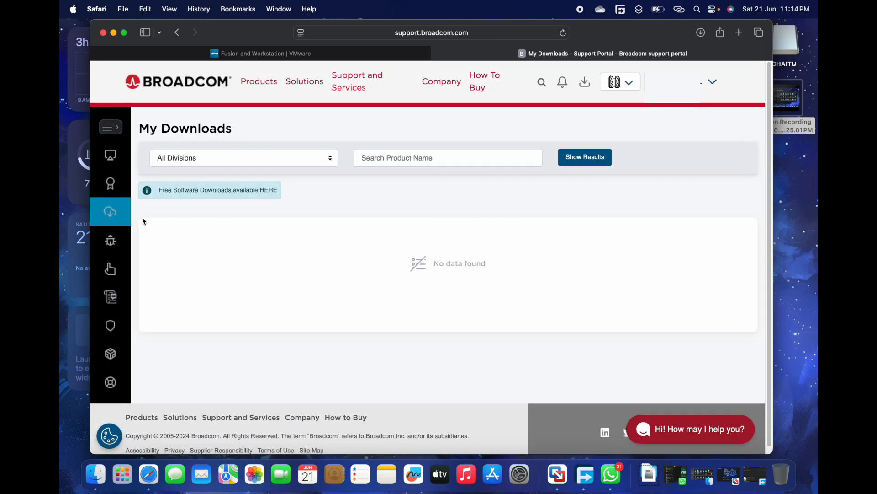
pyautogui.click(113, 212)
pyautogui.click(269, 190)
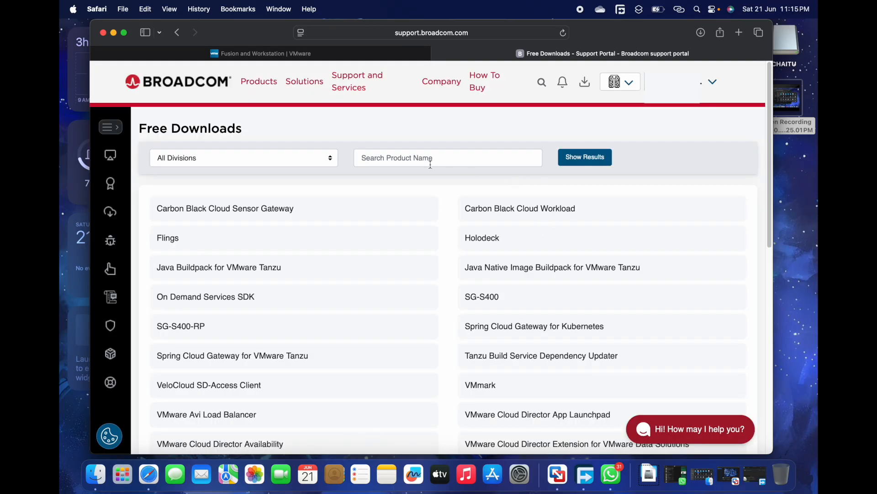
# Search the free downloads for "vmware fusion" and open the VMware Fusion product.
pyautogui.click(398, 157)
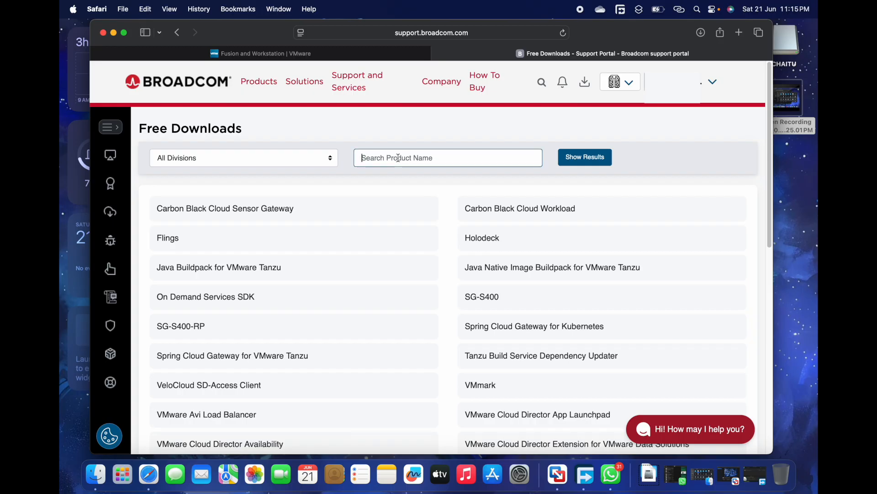
pyautogui.write('V')
pyautogui.write('mware fusion')
pyautogui.press('Return')
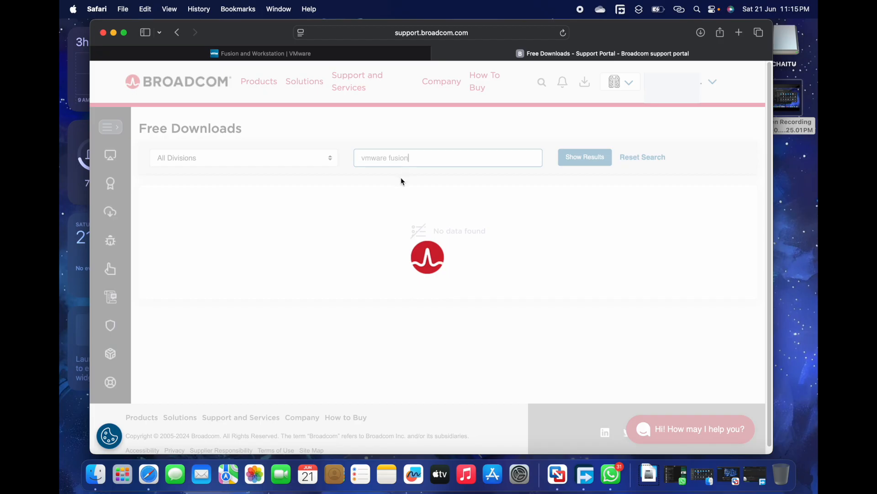
pyautogui.click(194, 210)
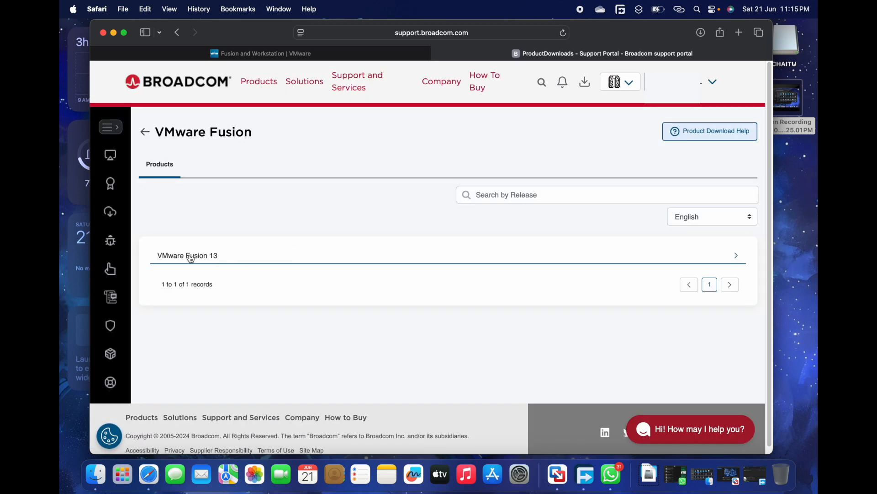
# Expand the VMware Fusion 13 releases and open the download page for release 13.6.1.
pyautogui.click(200, 259)
pyautogui.scroll(-3, 274, 265)
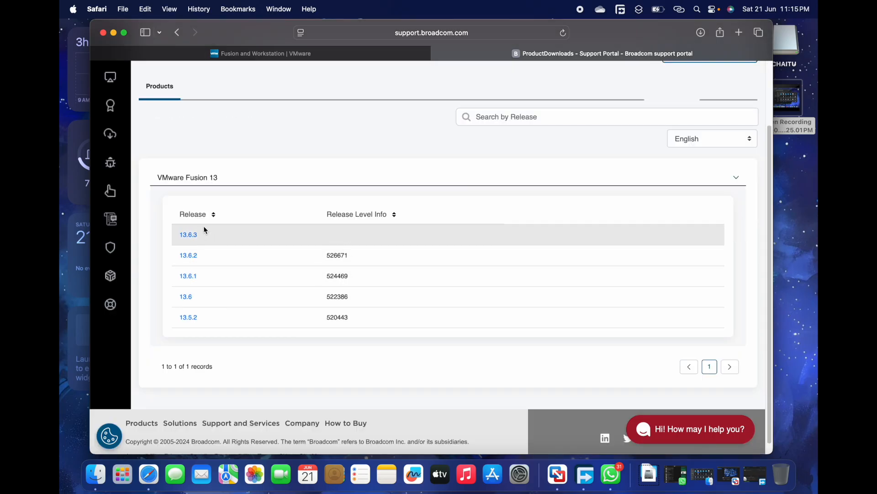
pyautogui.click(190, 277)
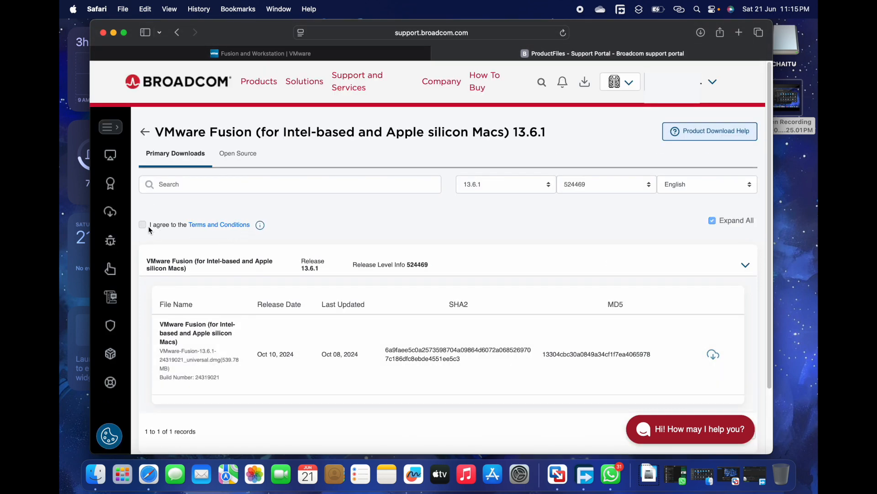
pyautogui.click(327, 32)
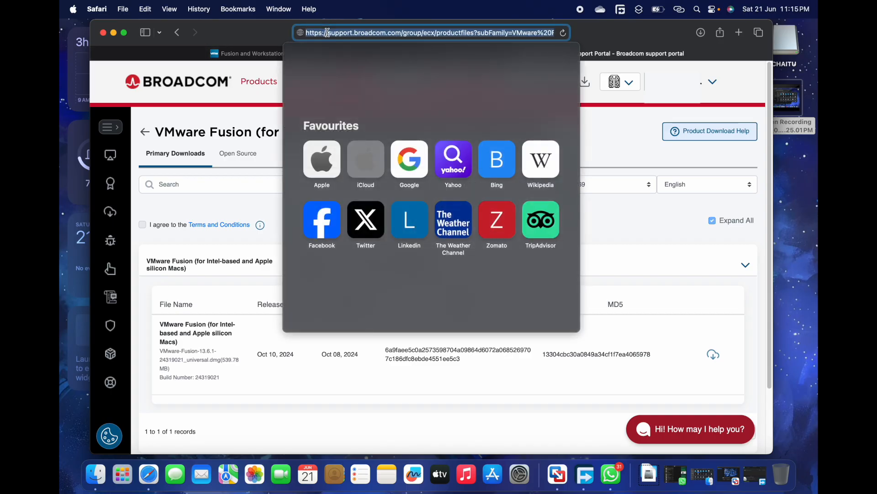
pyautogui.click(610, 136)
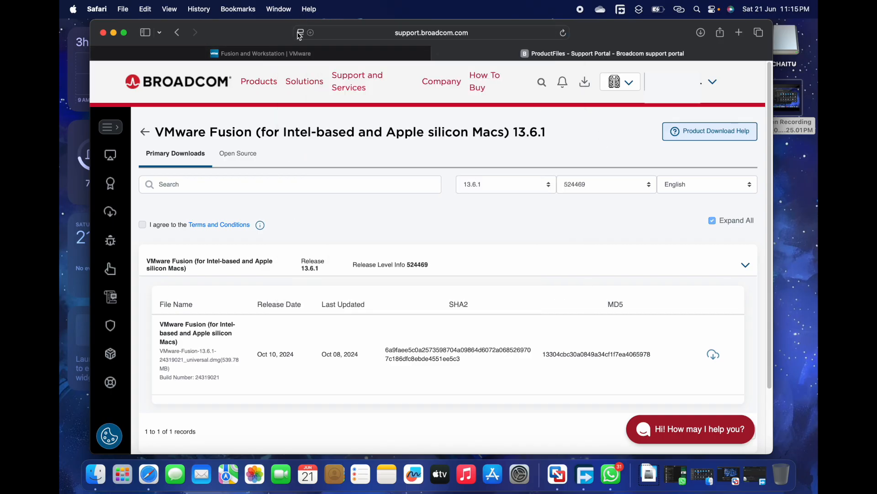
pyautogui.click(301, 33)
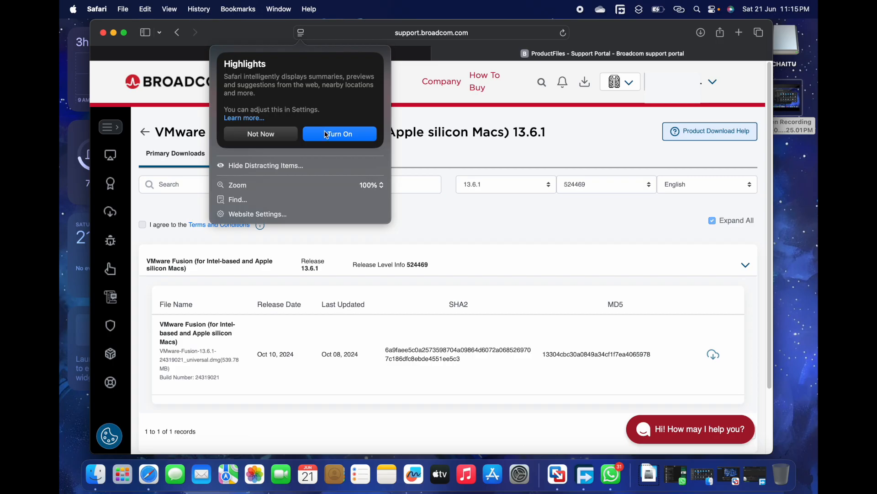
pyautogui.click(436, 214)
# Try to agree to the terms and conditions and download the VMware Fusion 13.6.1 universal disk image.
pyautogui.click(147, 228)
pyautogui.click(149, 227)
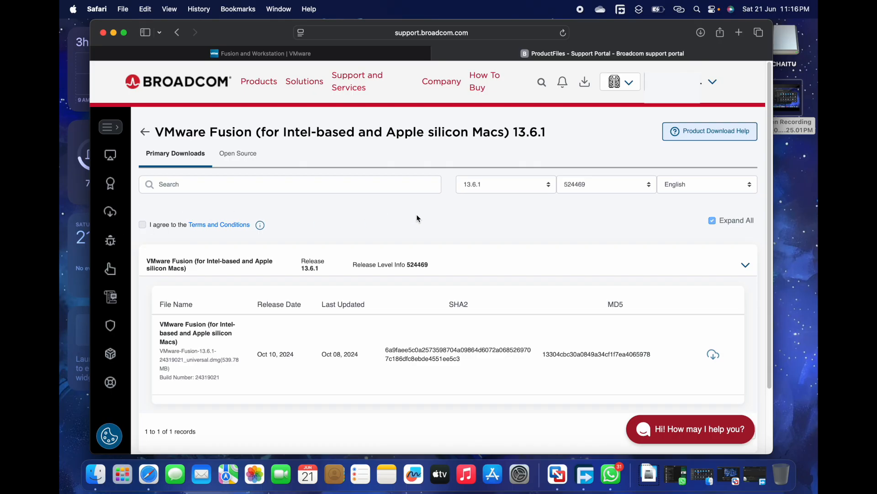
pyautogui.scroll(-3, 417, 219)
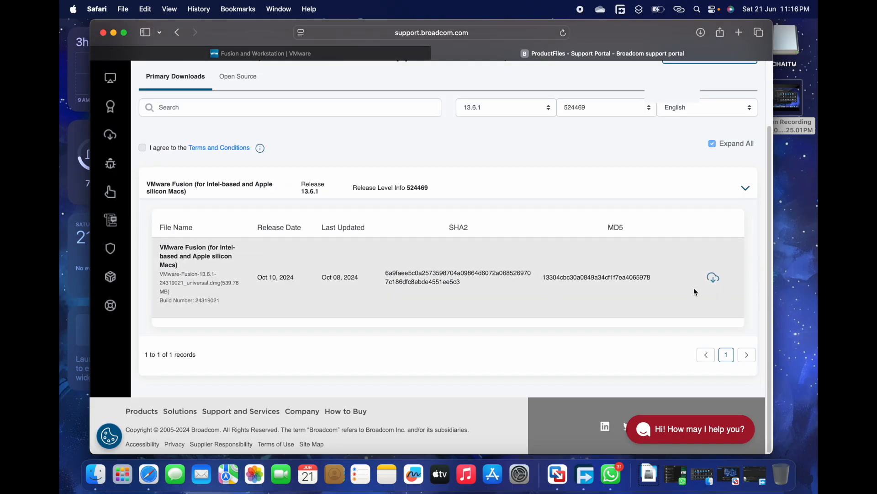
pyautogui.click(713, 279)
pyautogui.click(713, 279)
pyautogui.scroll(3, 574, 300)
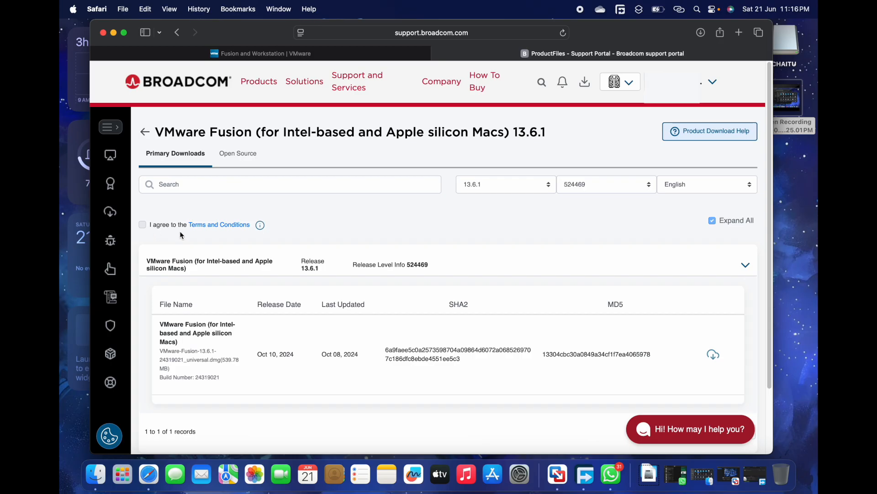
pyautogui.scroll(-1, 188, 239)
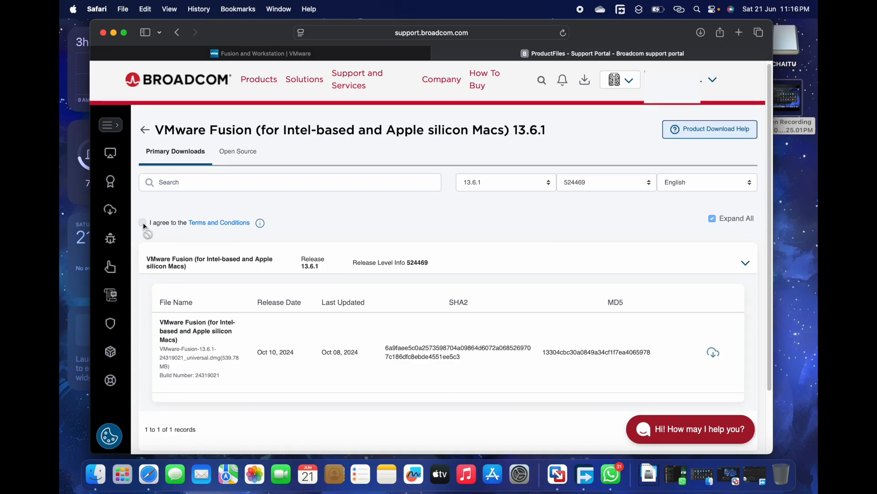
pyautogui.scroll(-3, 228, 256)
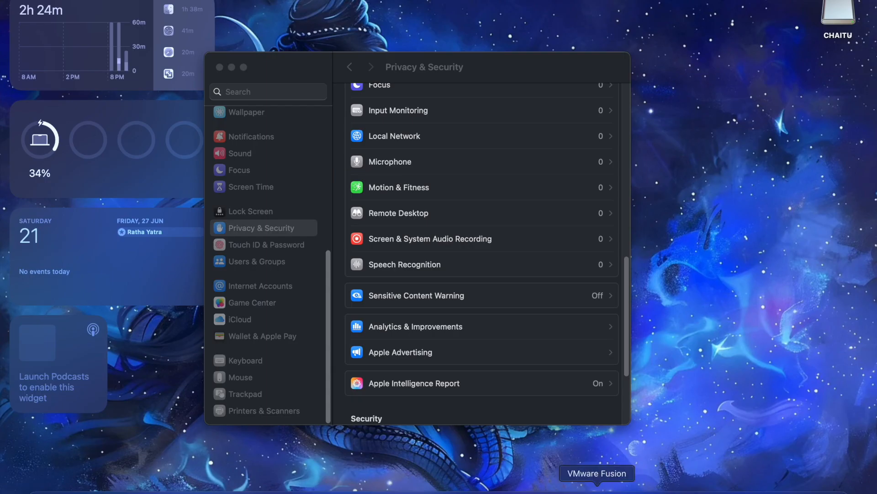
# Switch to VMware Fusion and start creating a new virtual machine.
pyautogui.click(597, 489)
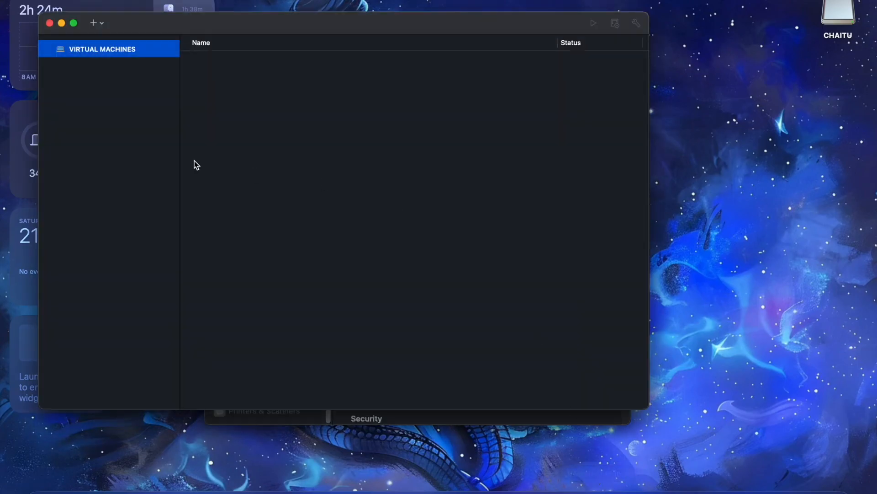
pyautogui.click(95, 23)
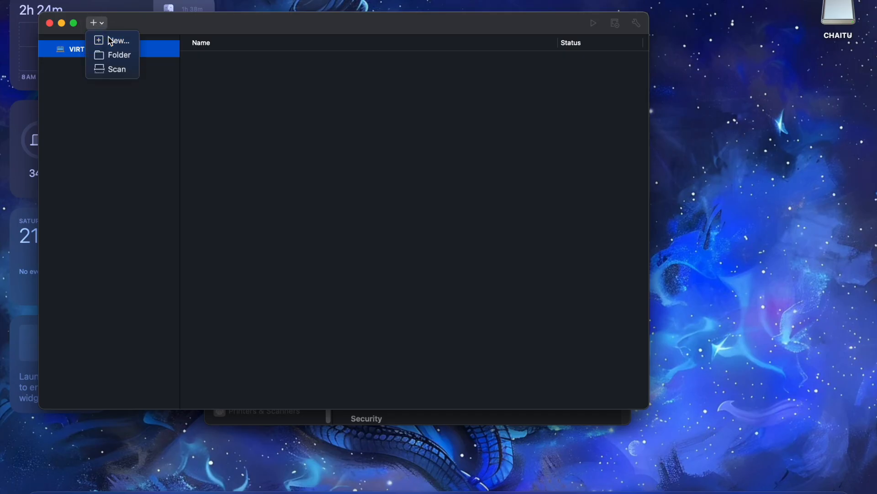
pyautogui.click(108, 38)
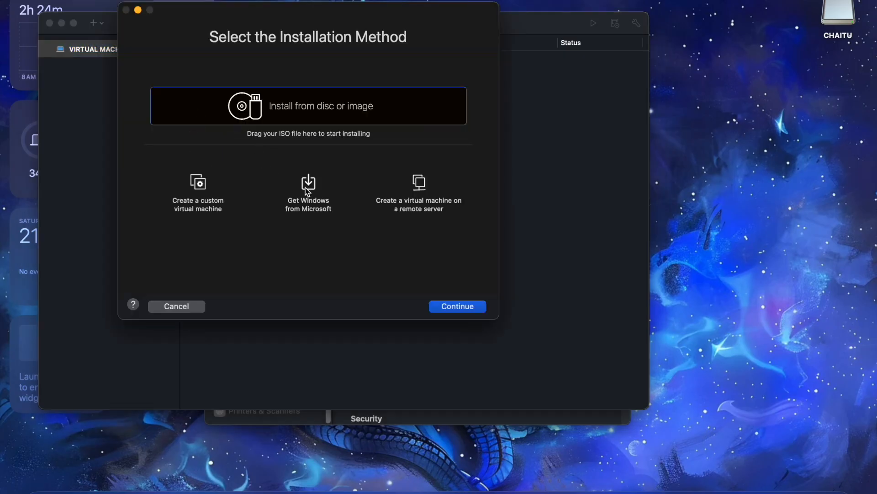
# Use kali-linux-2025.2-installer-arm64.iso from the Downloads folder as the installation image and proceed to the operating system choice.
pyautogui.click(40, 485)
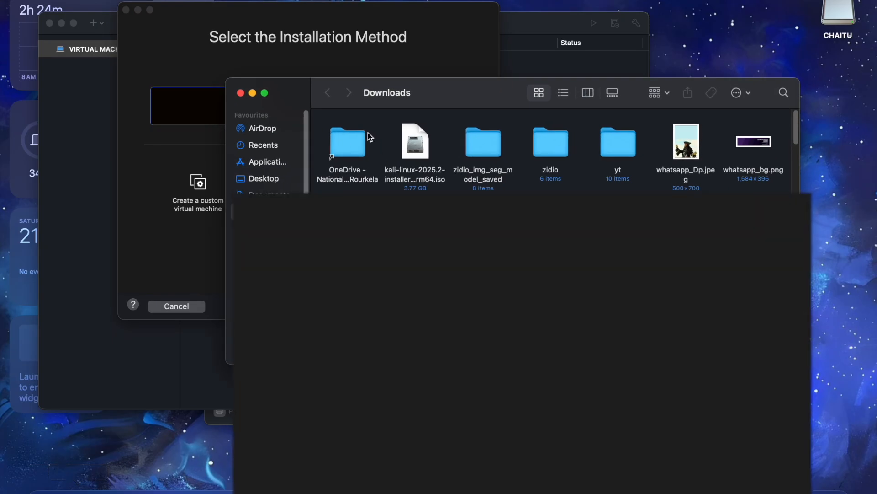
pyautogui.moveTo(419, 109); pyautogui.dragTo(496, 141)
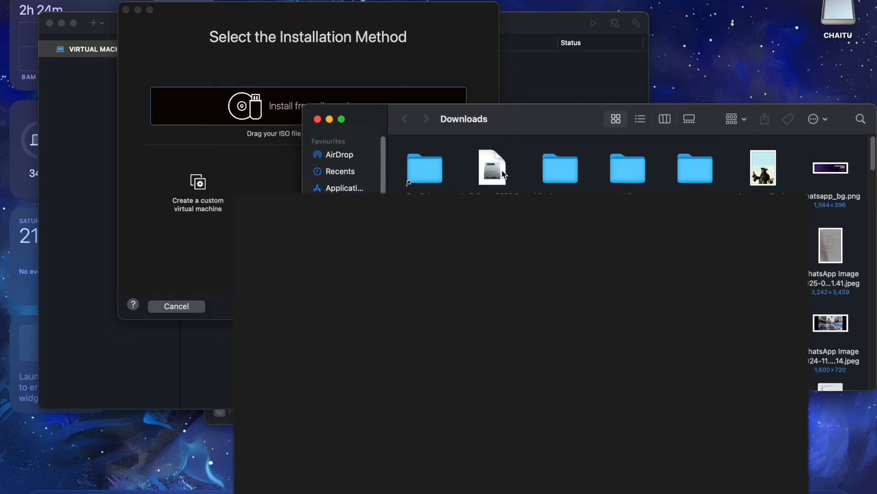
pyautogui.moveTo(498, 171); pyautogui.dragTo(265, 139)
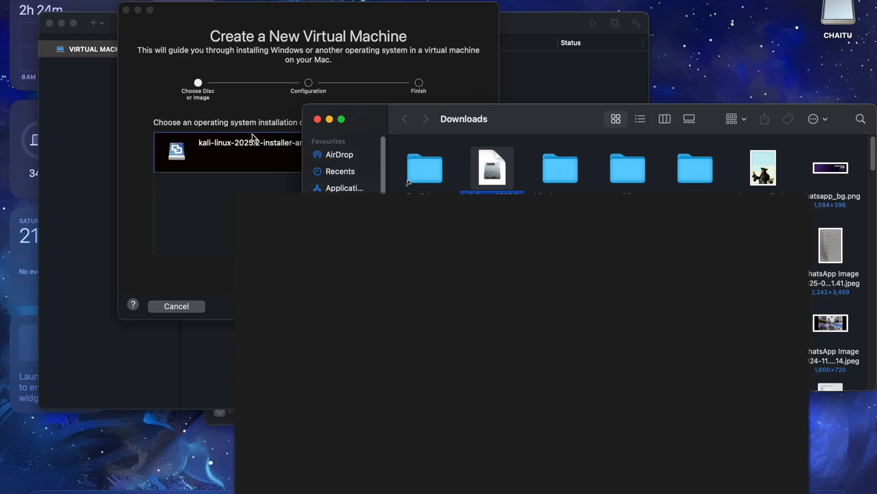
pyautogui.click(330, 119)
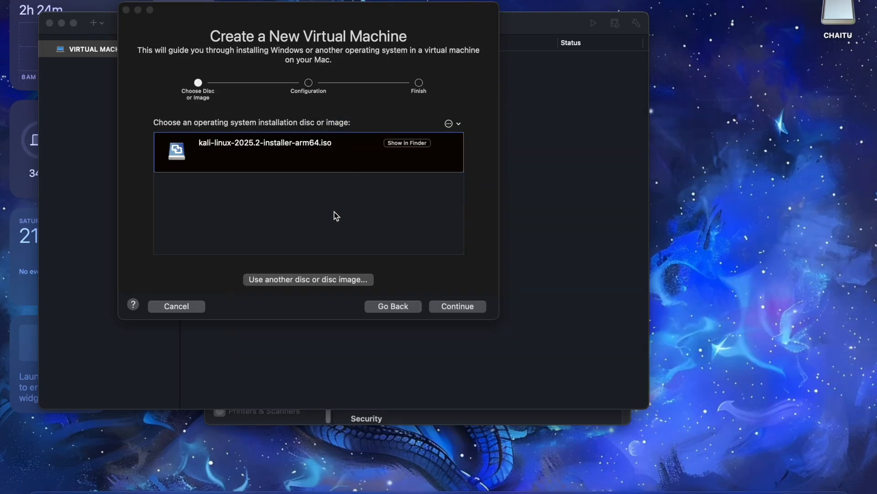
pyautogui.click(457, 307)
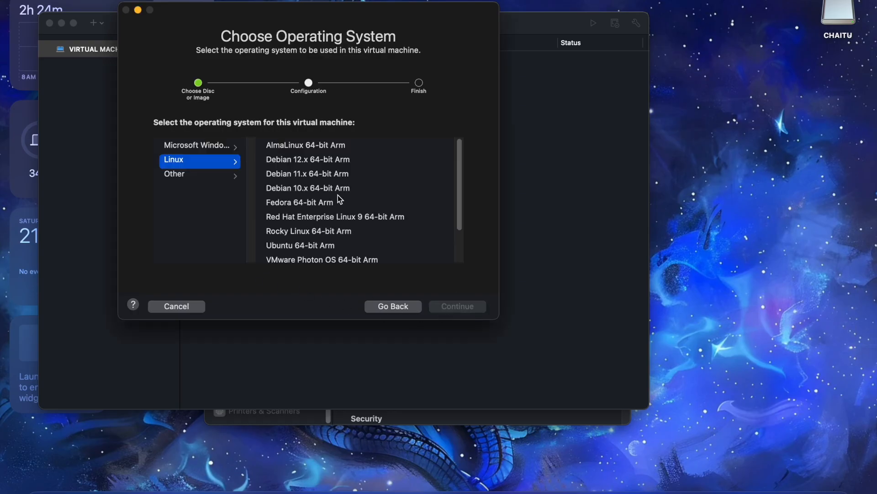
# Look through the Linux and Other operating system lists for a guest type suited to the Kali image.
pyautogui.scroll(-3, 327, 263)
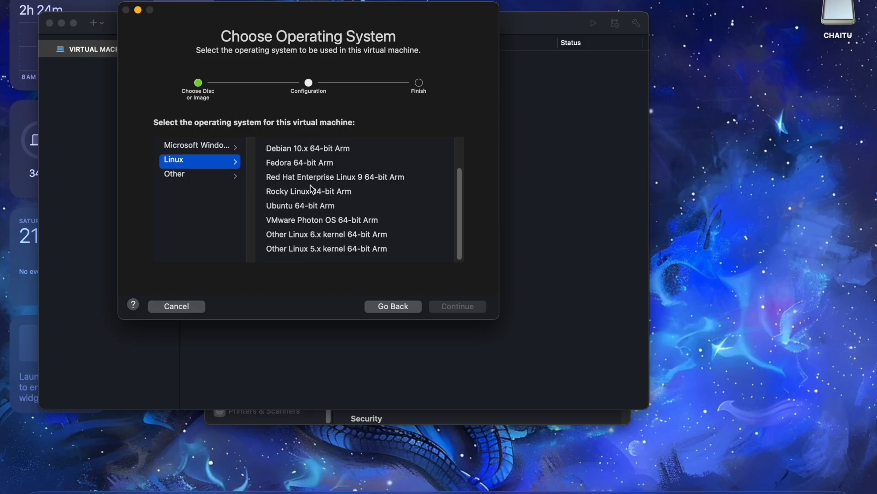
pyautogui.scroll(3, 296, 192)
pyautogui.scroll(-3, 298, 192)
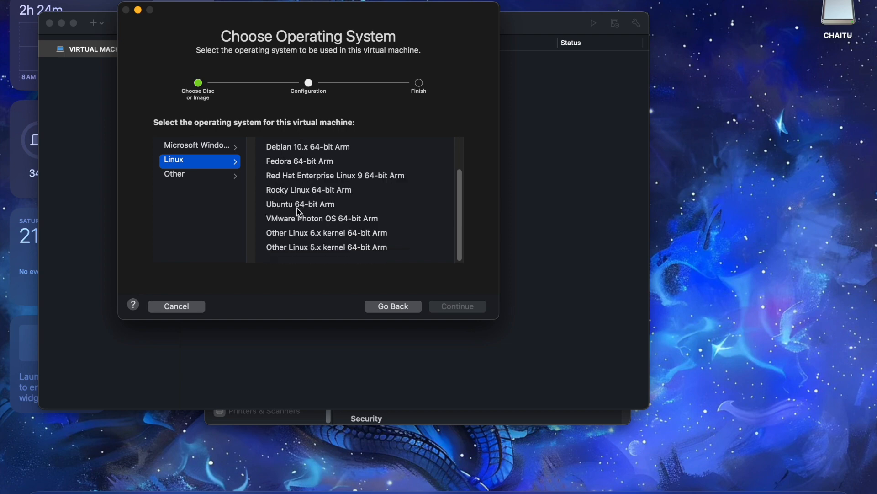
pyautogui.click(226, 176)
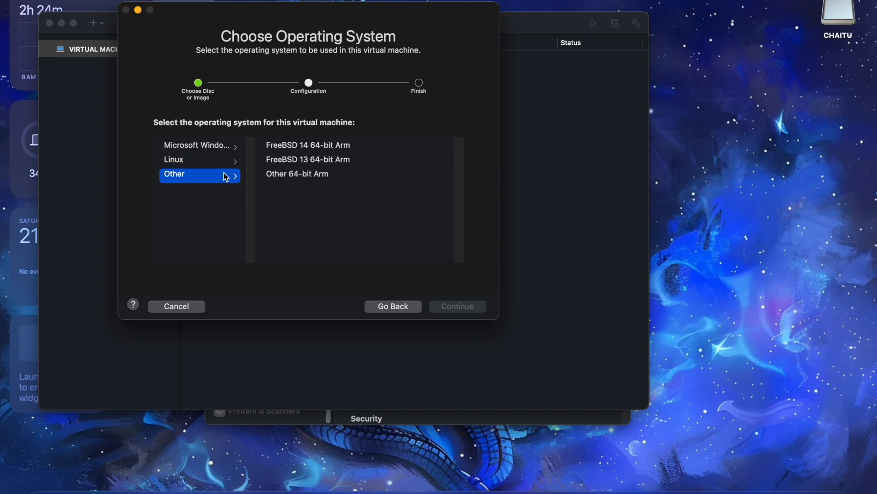
pyautogui.click(220, 163)
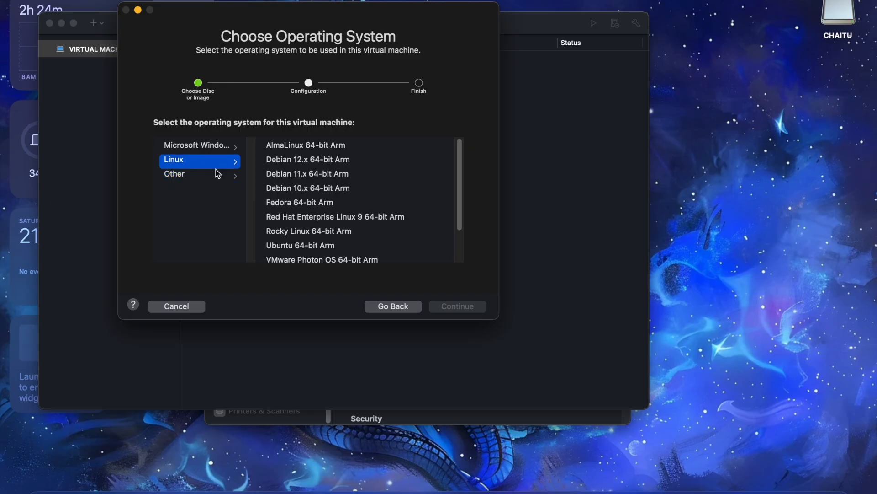
pyautogui.click(216, 173)
pyautogui.click(213, 160)
pyautogui.click(212, 176)
pyautogui.click(210, 161)
pyautogui.scroll(-3, 292, 247)
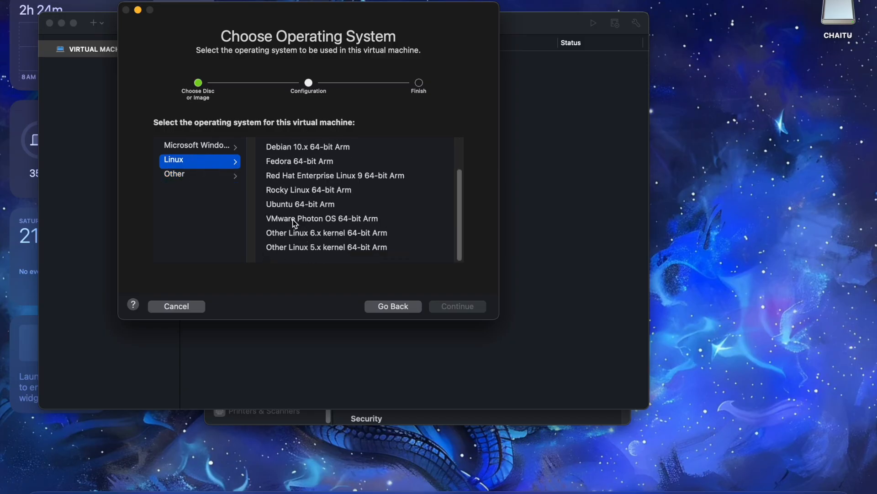
pyautogui.scroll(1, 301, 203)
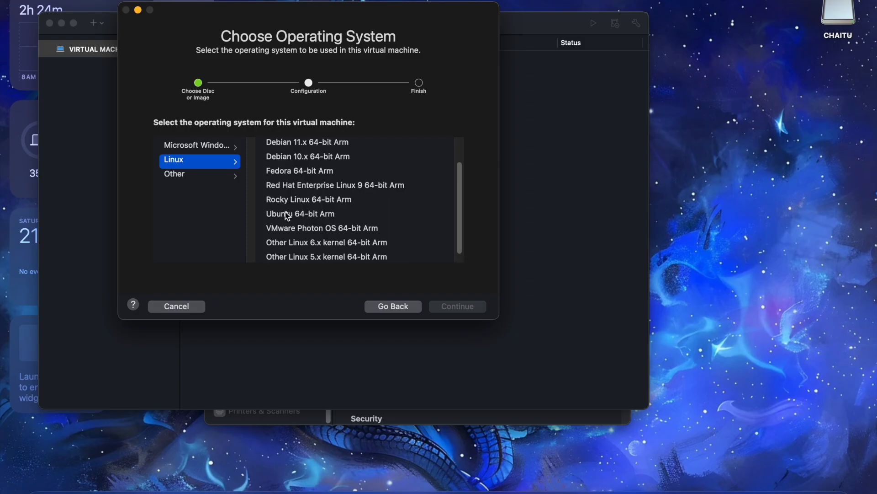
pyautogui.scroll(1, 303, 195)
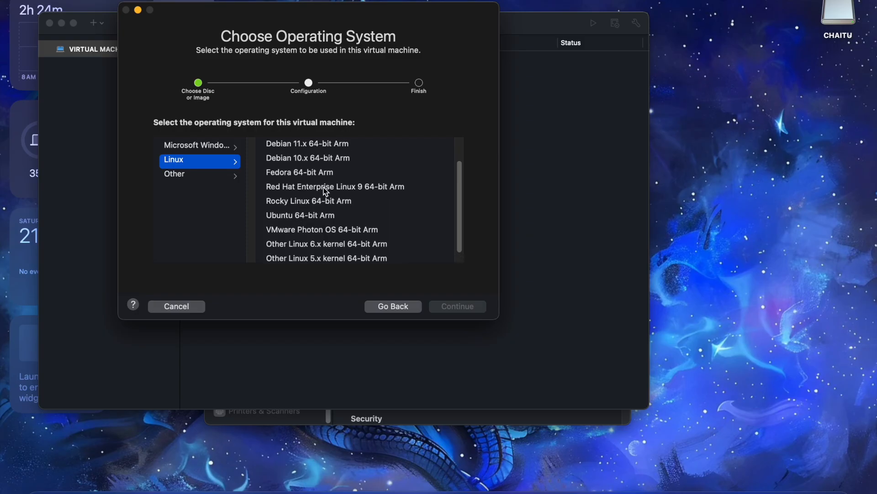
# Choose Red Hat Enterprise Linux 9 64-bit Arm as the guest system and save the virtual machine under its default name to customize its settings.
pyautogui.click(323, 187)
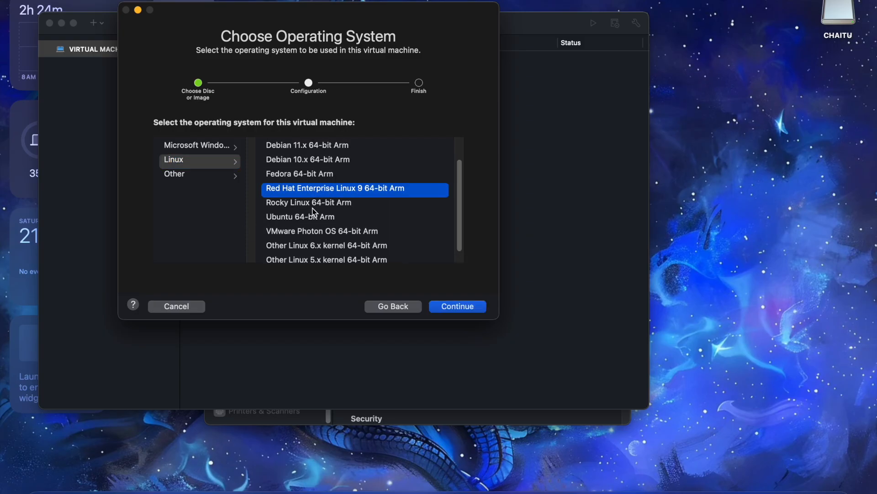
pyautogui.scroll(2, 312, 209)
pyautogui.click(456, 308)
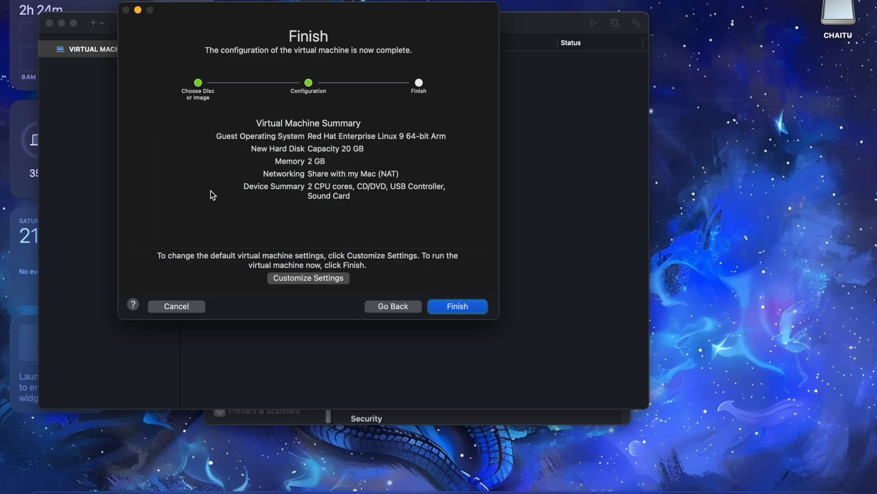
pyautogui.click(335, 281)
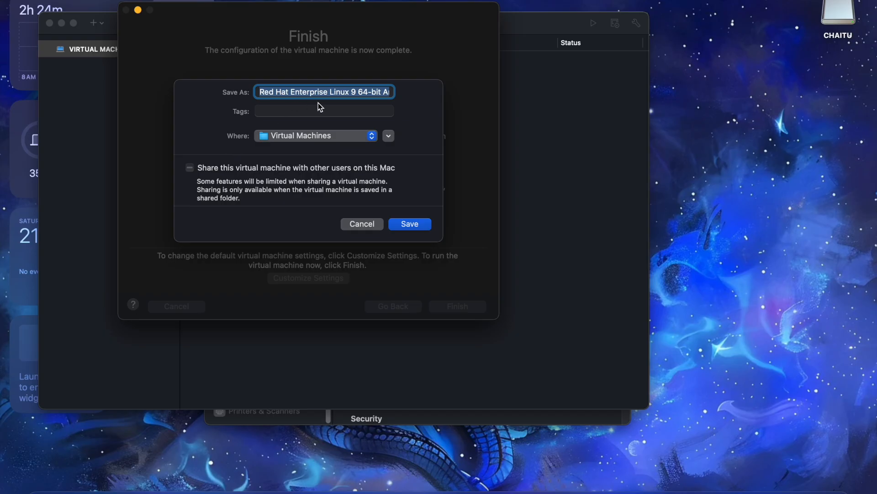
pyautogui.click(414, 223)
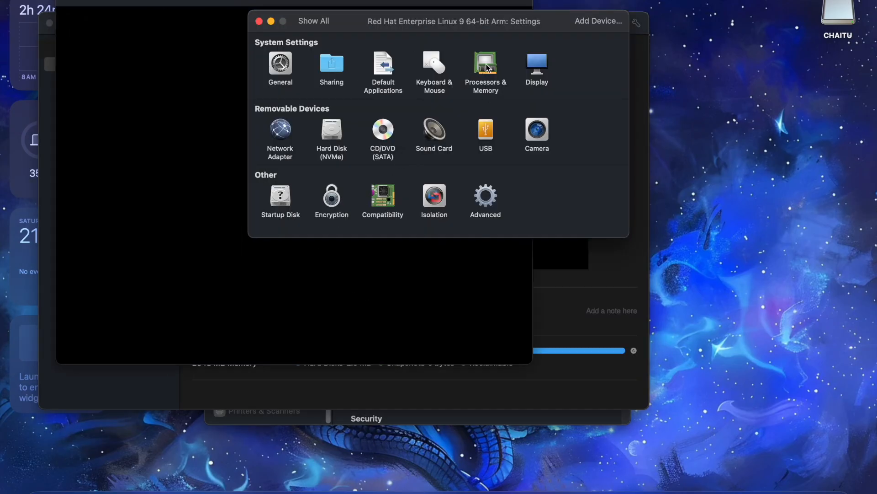
# In the display settings, enable 3D graphics acceleration with 512 MB shared graphics memory and full resolution for the Retina display.
pyautogui.click(542, 67)
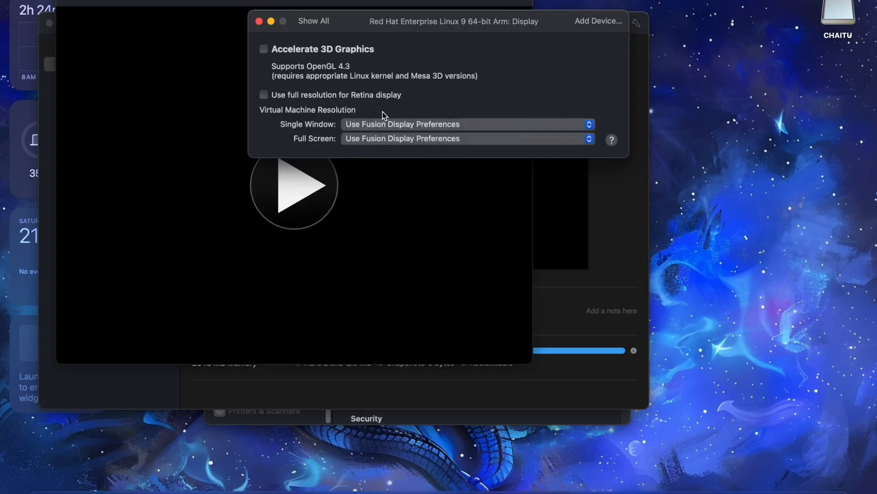
pyautogui.click(264, 49)
pyautogui.click(413, 97)
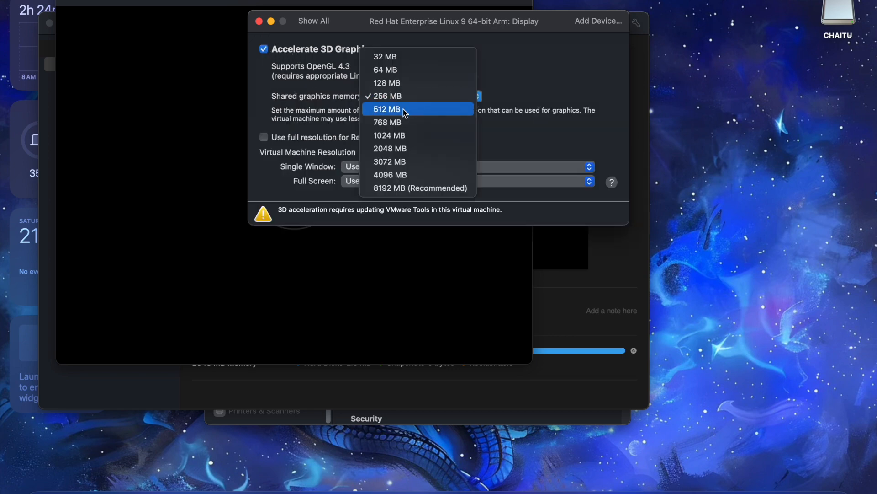
pyautogui.click(403, 109)
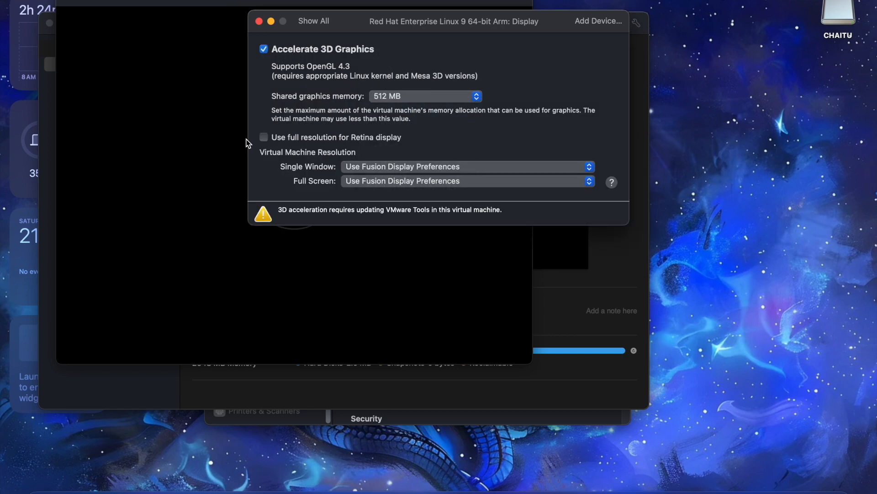
pyautogui.click(264, 138)
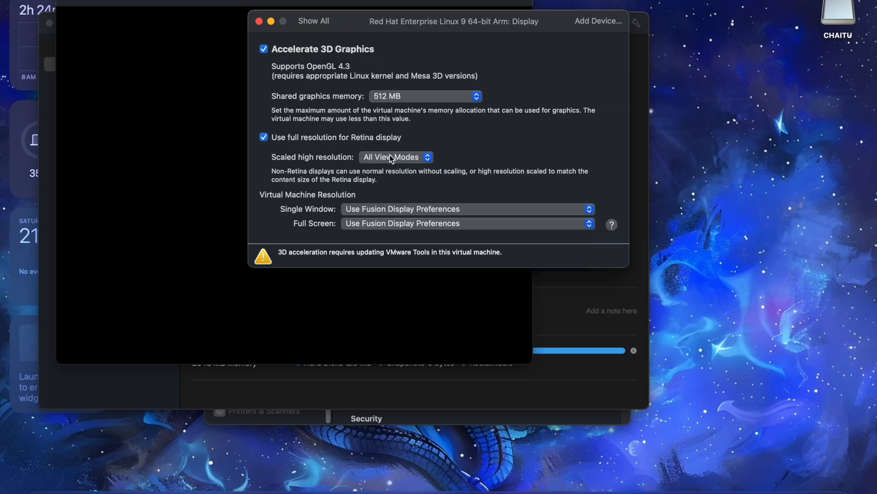
pyautogui.click(383, 208)
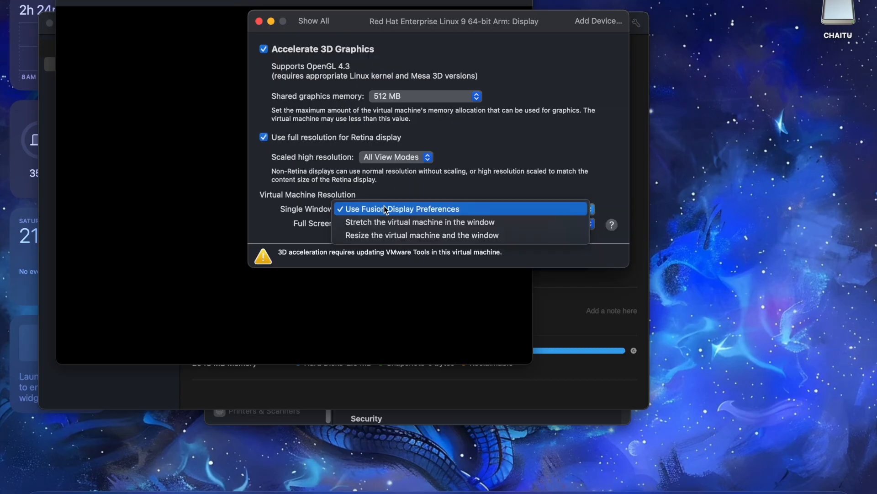
pyautogui.click(386, 208)
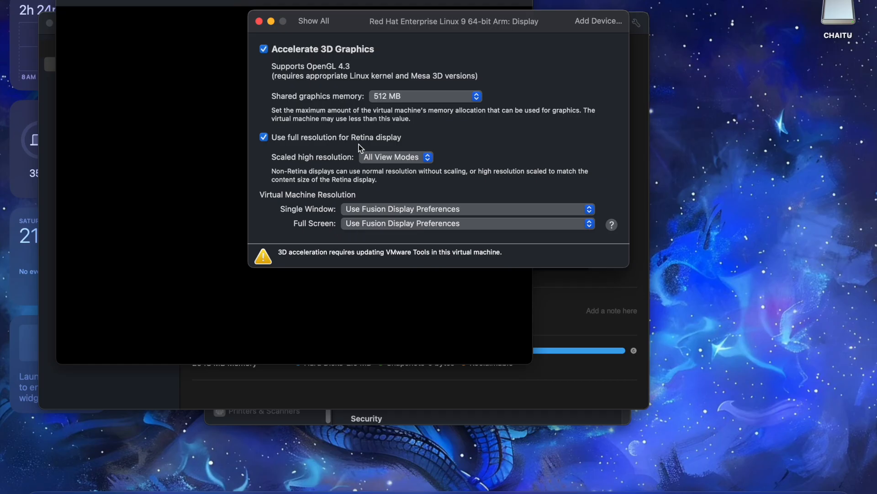
pyautogui.click(311, 22)
# Assign 4 processor cores to the virtual machine and return to the settings overview.
pyautogui.click(491, 69)
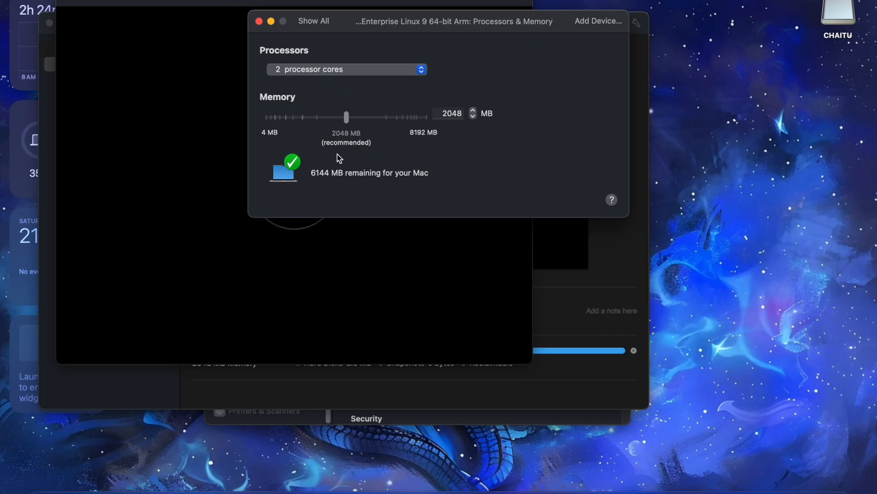
pyautogui.click(452, 115)
pyautogui.click(316, 70)
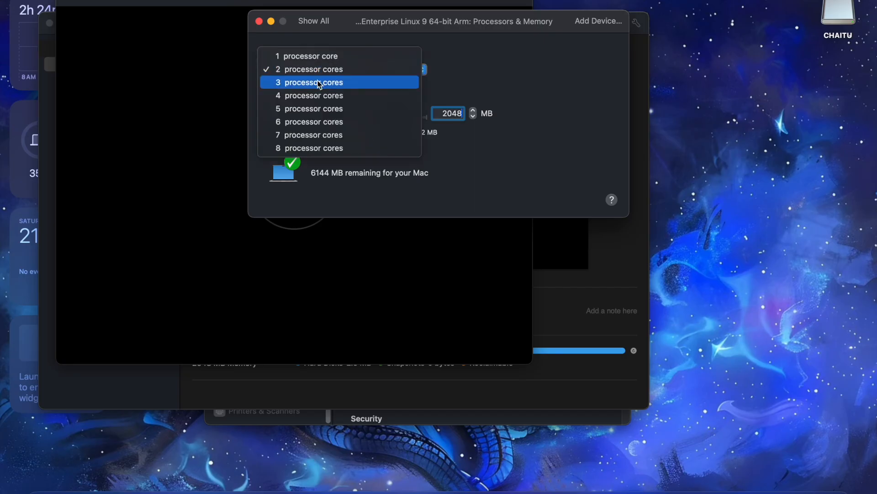
pyautogui.click(315, 96)
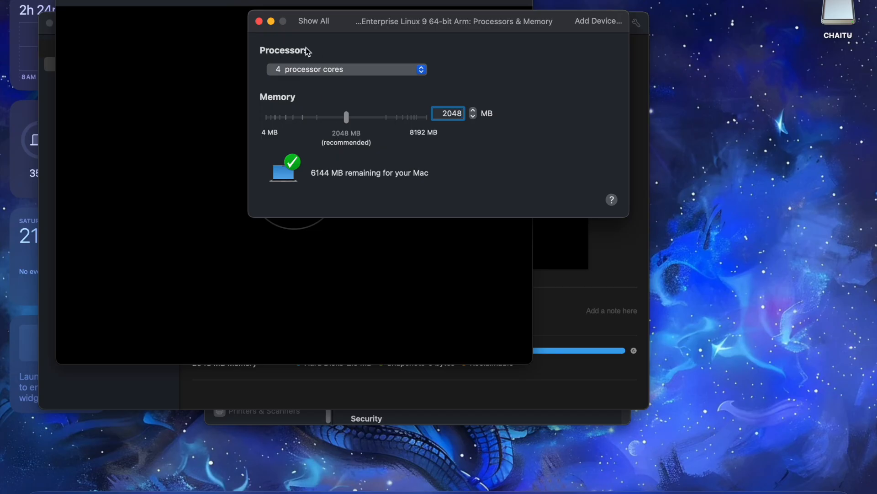
pyautogui.click(317, 21)
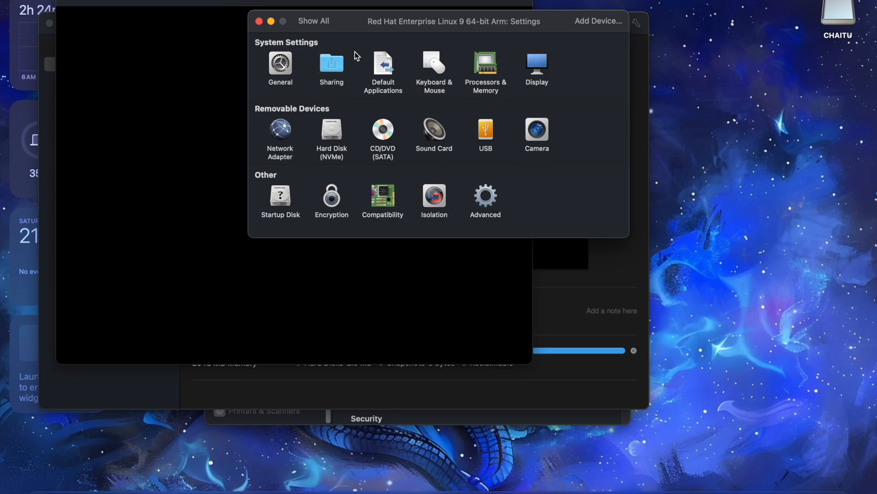
# Review the virtual machine's sharing and general settings.
pyautogui.click(341, 64)
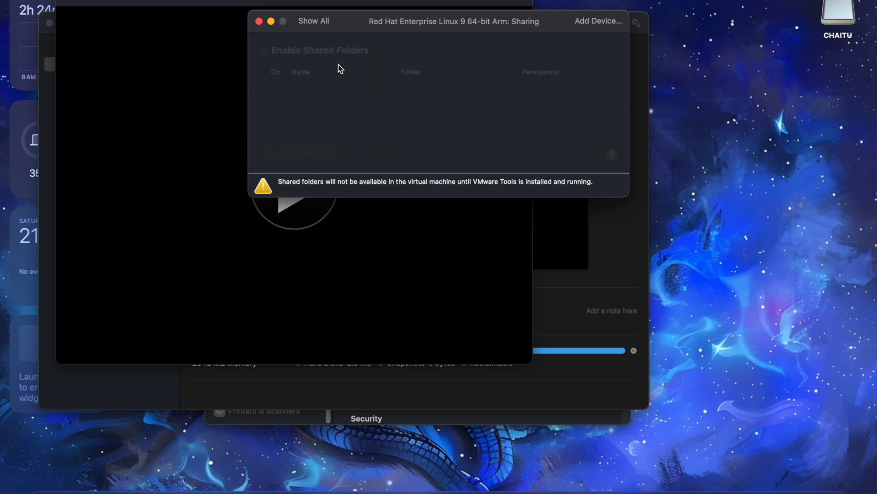
pyautogui.click(312, 22)
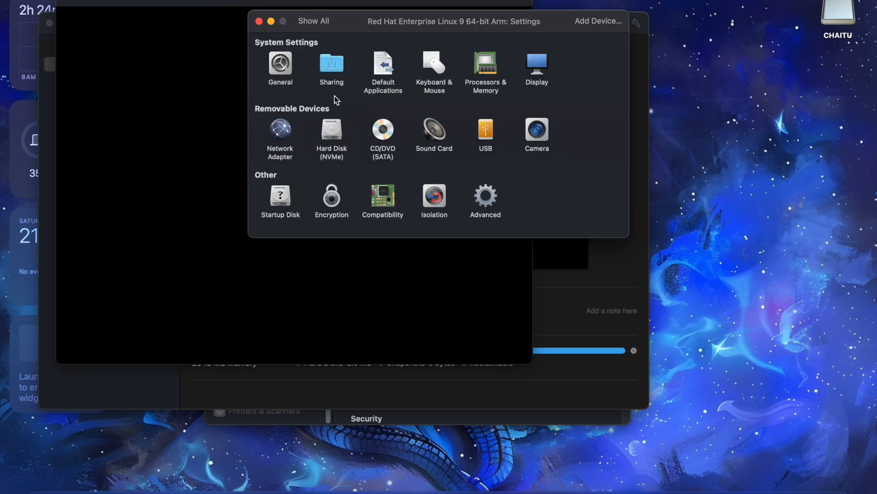
pyautogui.click(281, 69)
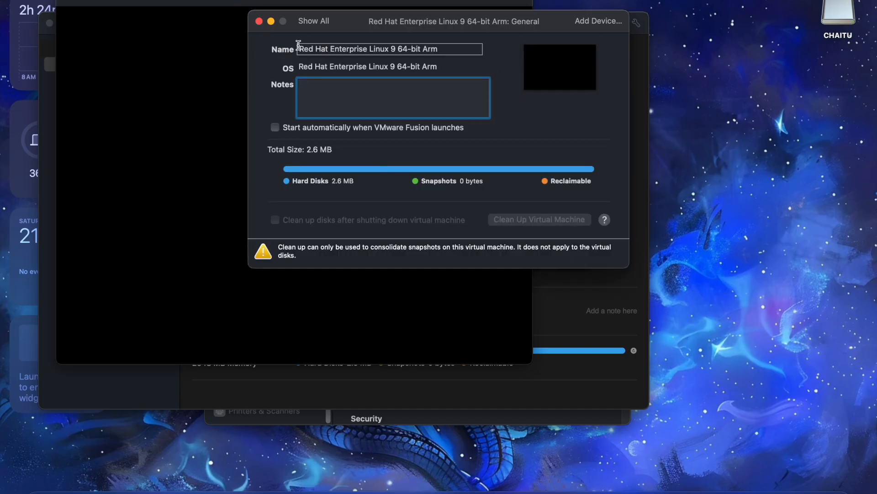
pyautogui.click(313, 24)
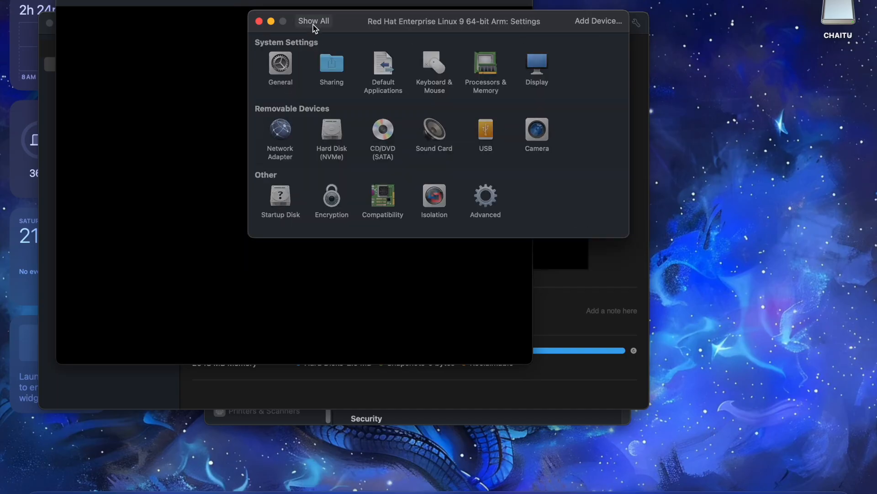
# Configure the network adapter to use bridged networking over Wi-Fi.
pyautogui.click(278, 132)
pyautogui.click(325, 156)
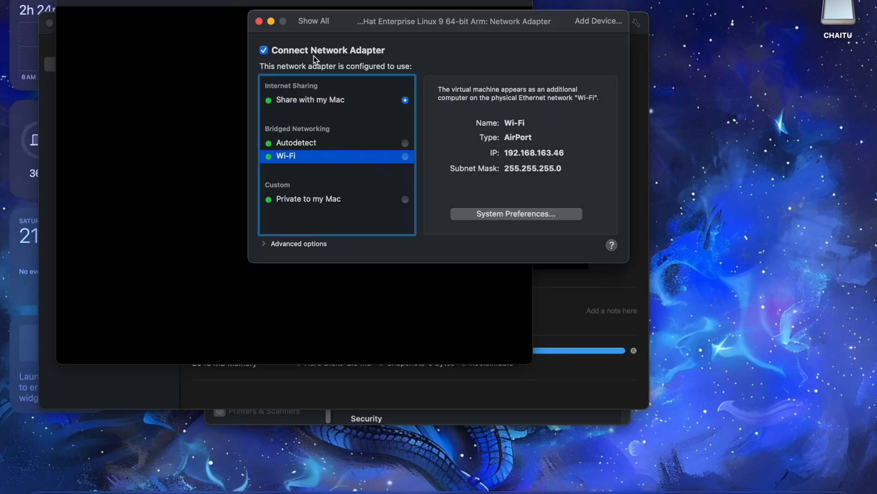
pyautogui.click(404, 156)
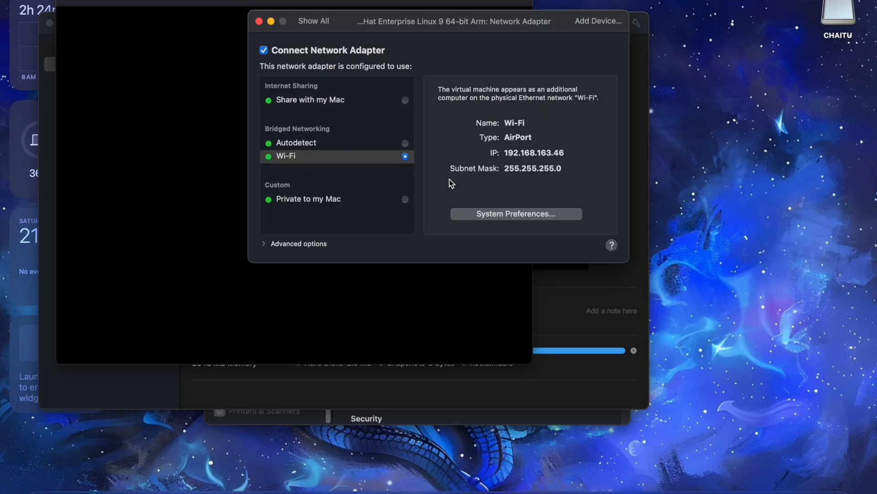
pyautogui.click(314, 21)
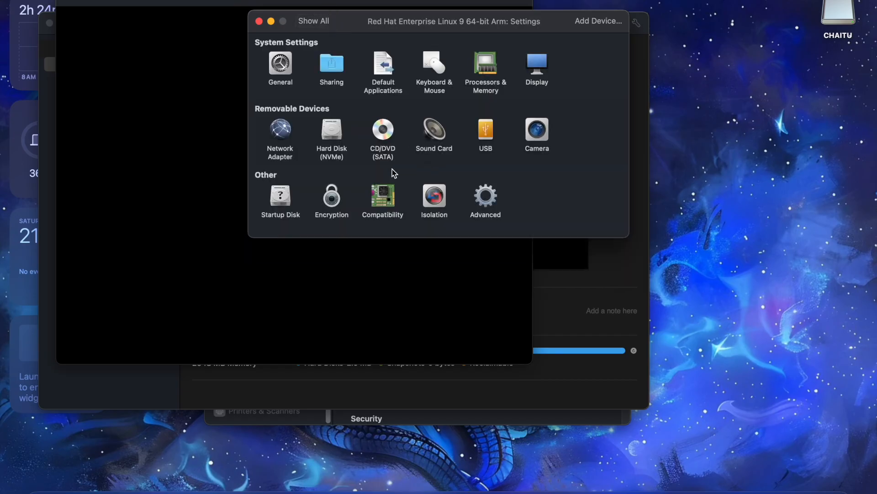
# Check the image assigned to the CD/DVD drive, and review the USB and display settings.
pyautogui.click(406, 133)
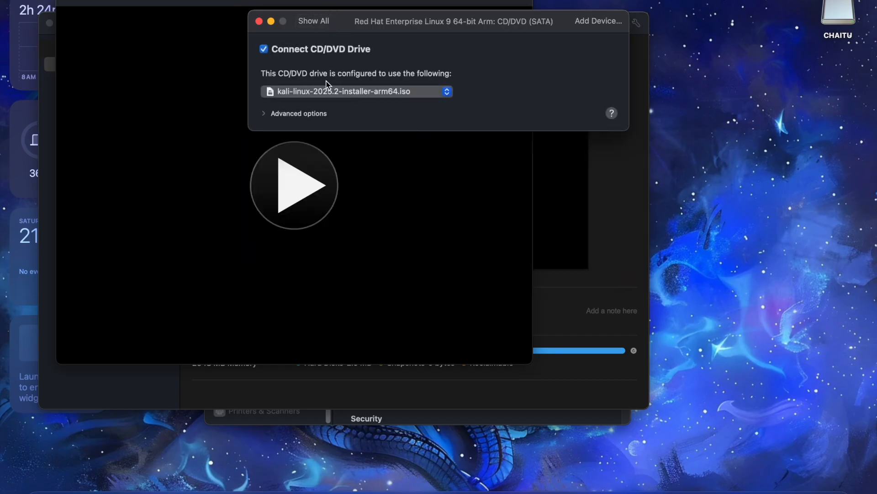
pyautogui.click(314, 21)
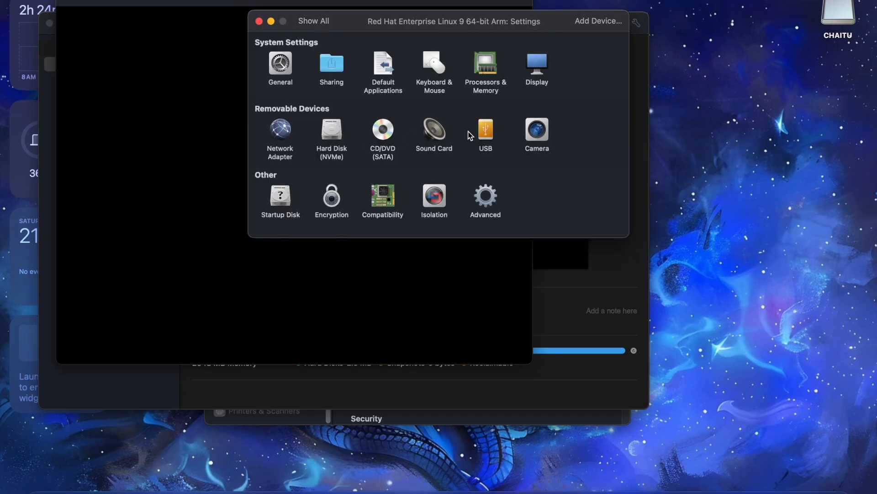
pyautogui.click(487, 132)
pyautogui.click(313, 23)
pyautogui.click(538, 67)
pyautogui.click(330, 24)
# Set the virtual hard disk size to 45 GB and apply the change.
pyautogui.click(329, 135)
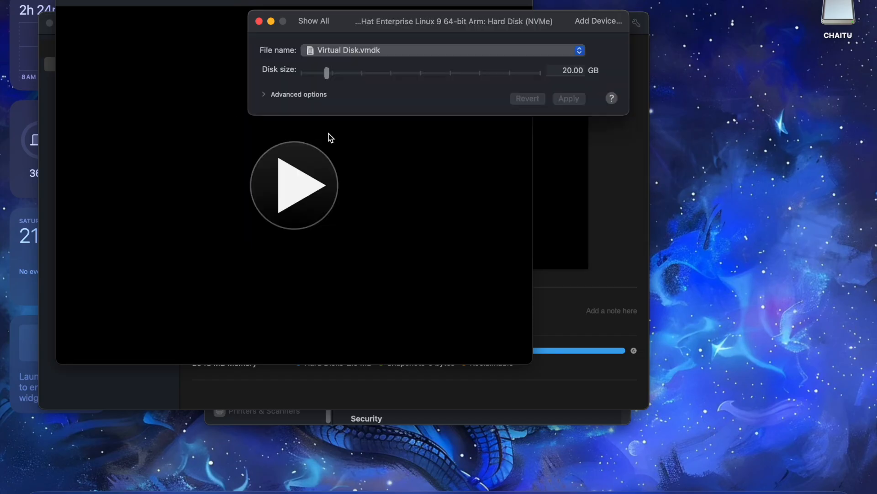
pyautogui.click(358, 75)
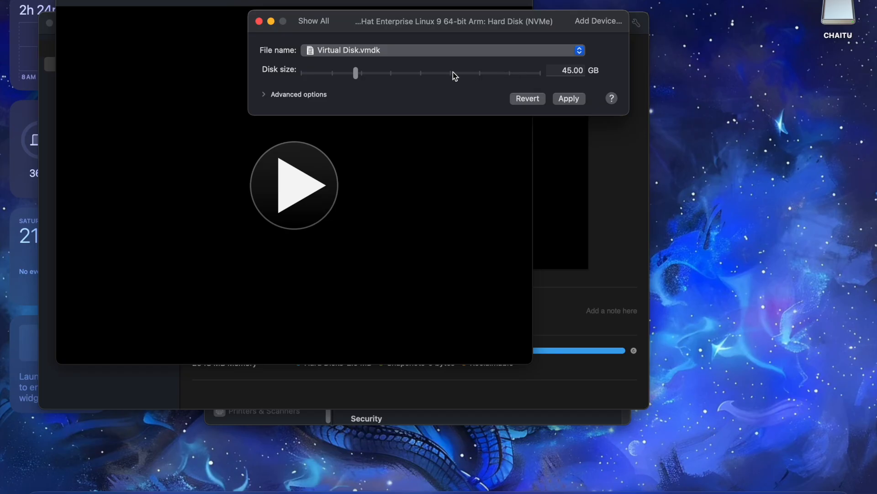
pyautogui.click(565, 102)
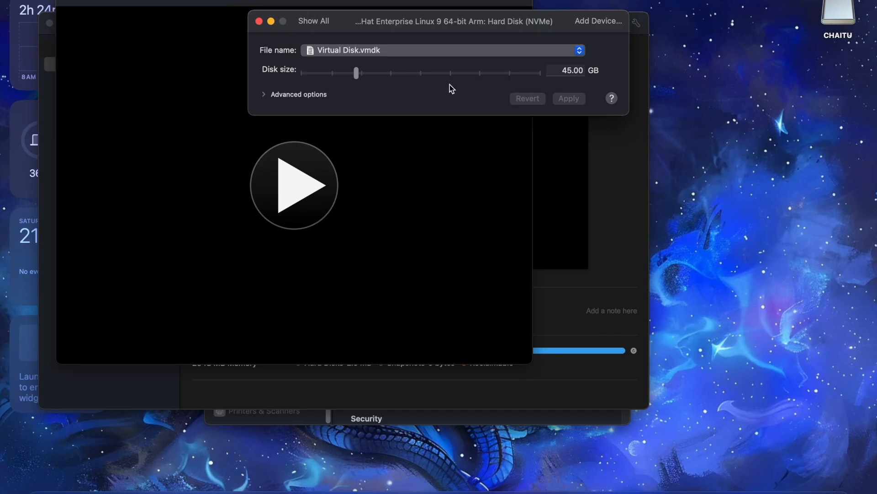
# Close the virtual machine's settings and start it to boot the Kali installer.
pyautogui.click(313, 22)
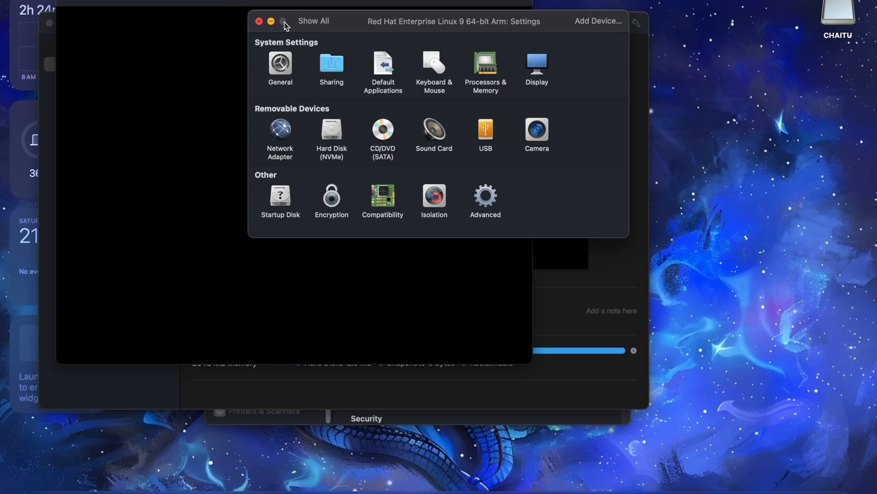
pyautogui.click(258, 21)
pyautogui.click(284, 180)
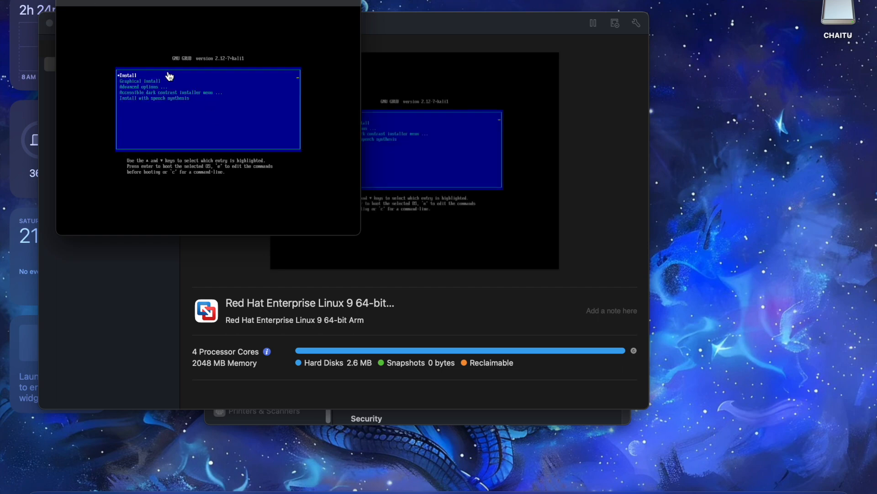
# Show the virtual machine full screen and start the text-mode Install entry of the Kali installer.
pyautogui.click(85, 1)
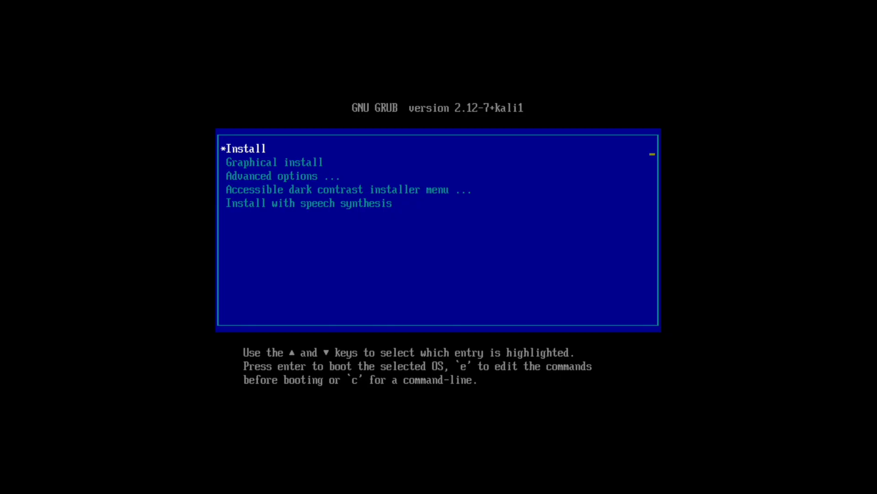
pyautogui.press('Down')
pyautogui.press('Up')
pyautogui.press('Return')
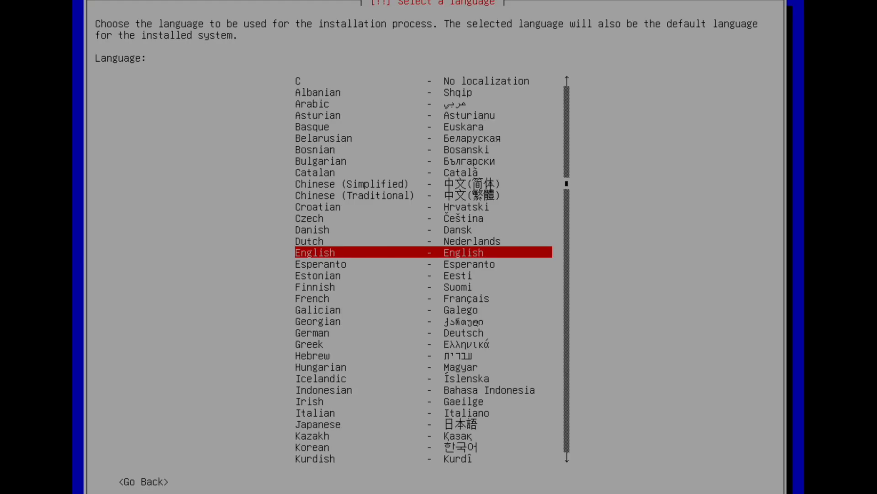
# Set the installation locale to English with India as the location and the American English keymap.
pyautogui.press('Return')
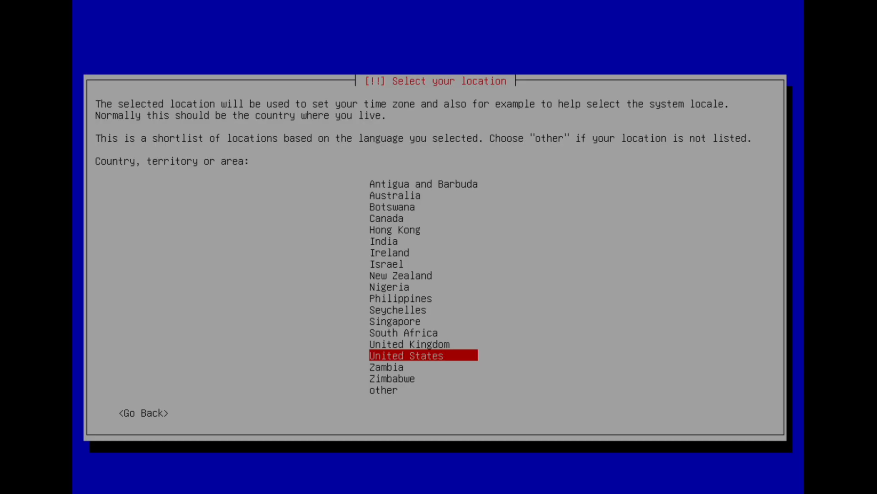
pyautogui.press('i')
pyautogui.press('n')
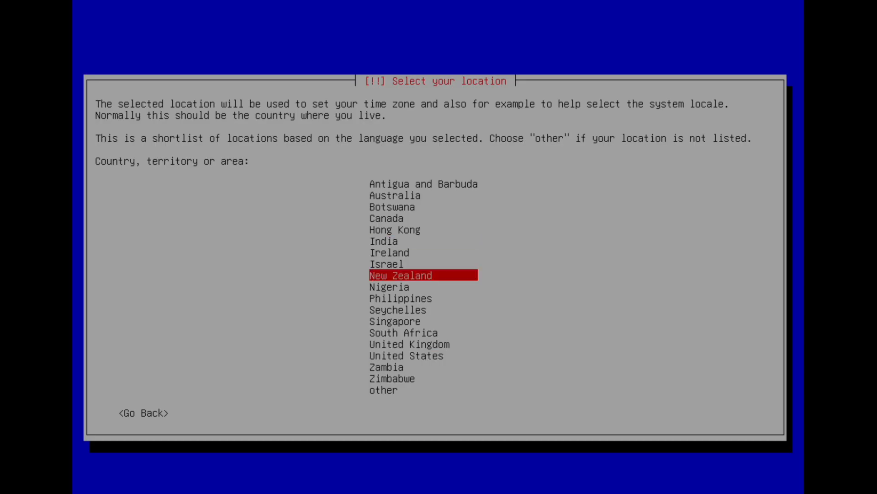
pyautogui.press('Down')
pyautogui.press('Up')
pyautogui.press('Up')
pyautogui.press('Up')
pyautogui.press('Up')
pyautogui.press('Return')
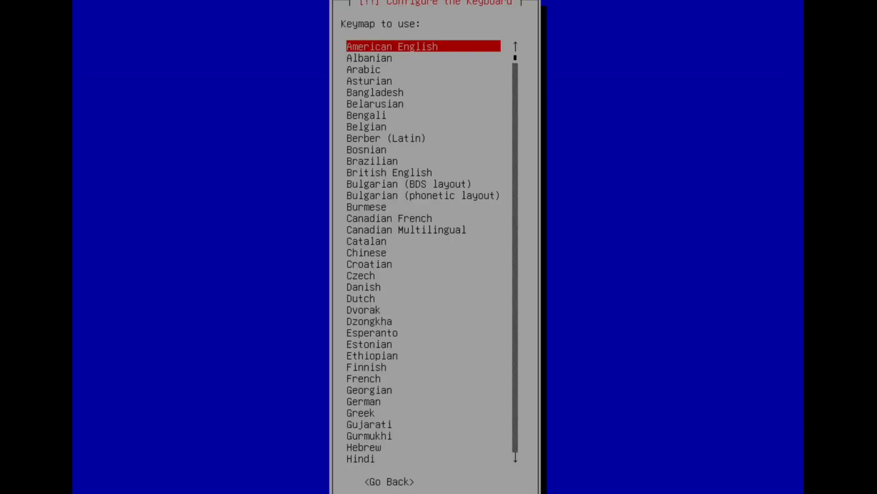
pyautogui.press('Return')
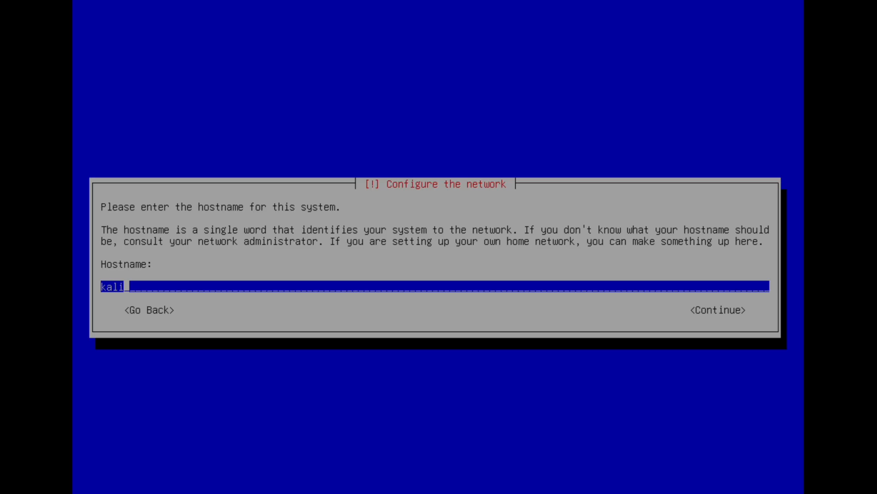
# Keep kali as the hostname and leave the domain name blank.
pyautogui.write('C')
pyautogui.press('BackSpace')
pyautogui.press('Return')
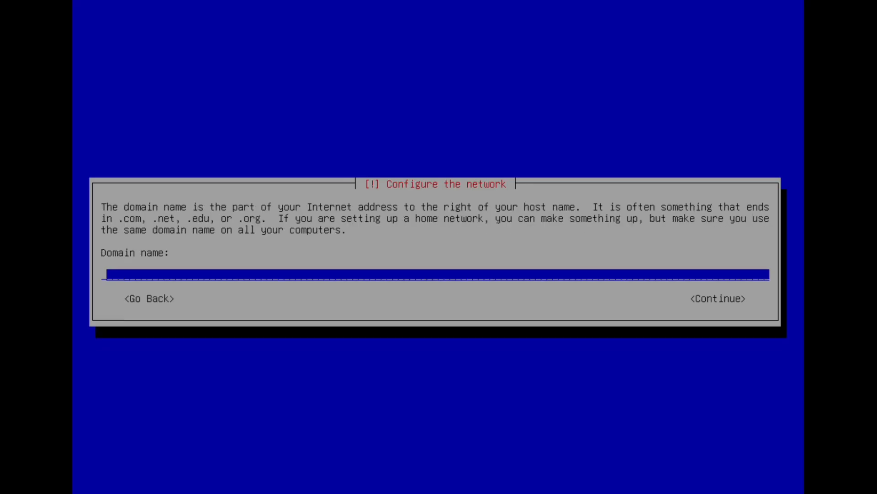
pyautogui.press('Return')
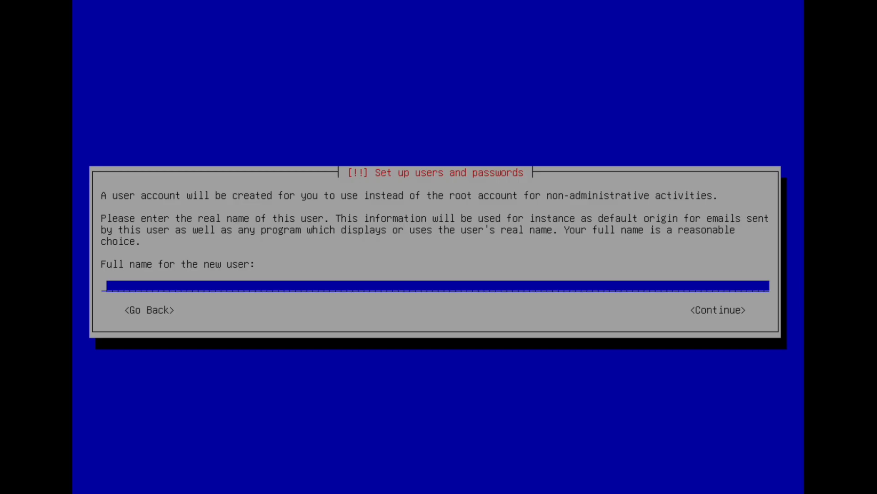
# Enter the new user's full name and accept the suggested username for the account.
pyautogui.write('Aruna')
pyautogui.press('Return')
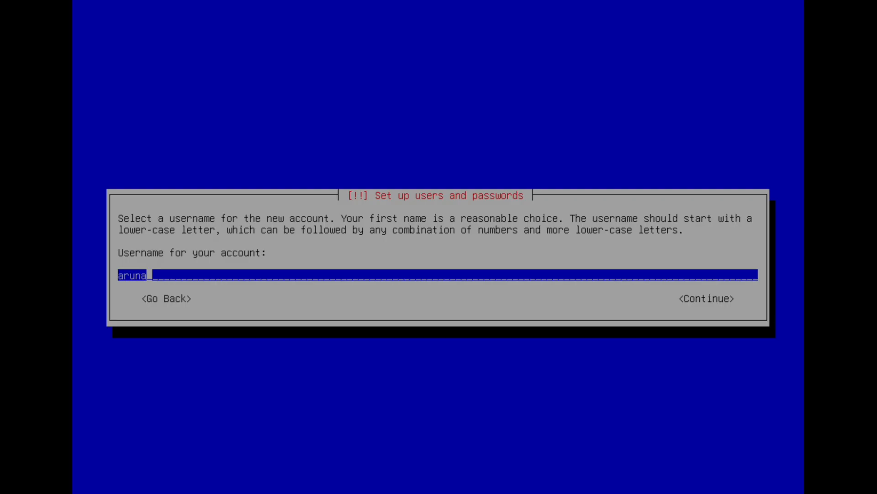
pyautogui.press('Return')
# Enter the new user's account password and repeat it in the verification field.
pyautogui.write('*****')
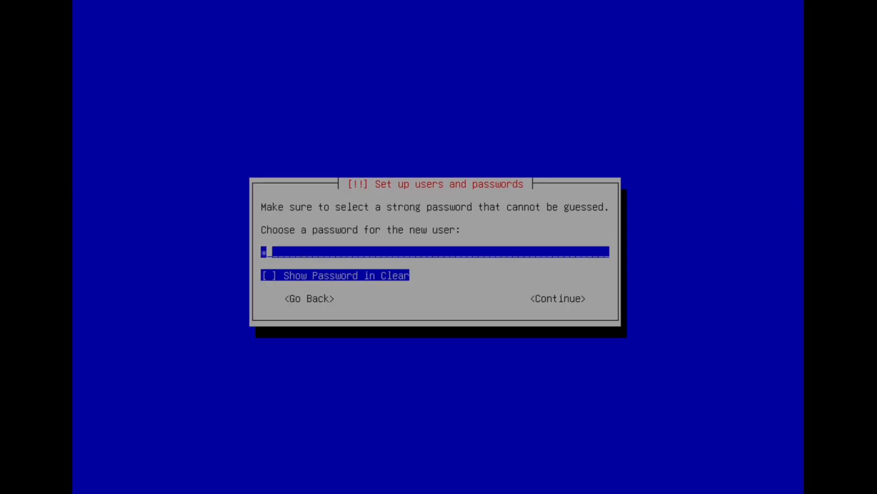
pyautogui.write('****')
pyautogui.press('Return')
pyautogui.write('**')
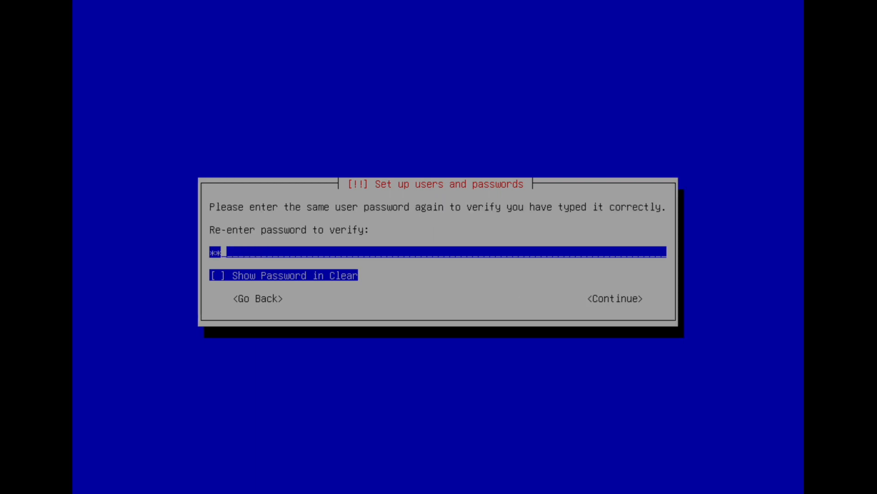
pyautogui.press('BackSpace')
pyautogui.press('BackSpace')
pyautogui.write('*********')
pyautogui.press('Return')
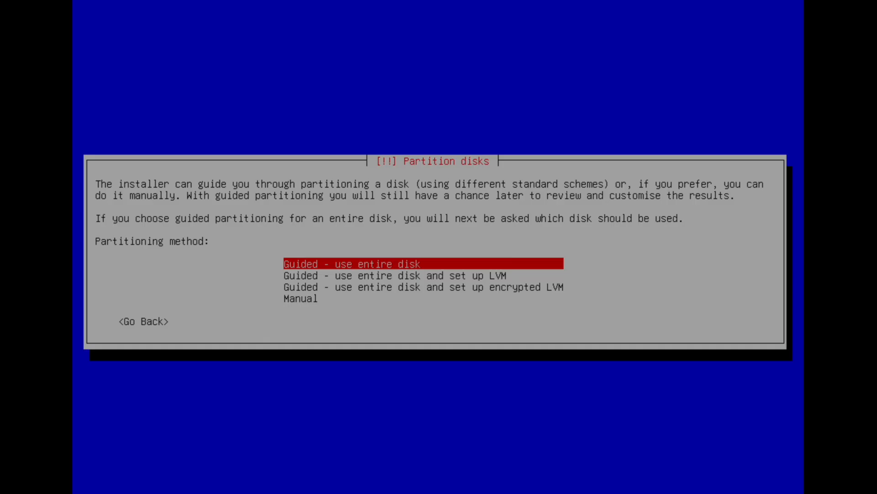
# Set up guided partitioning of the entire VMware Virtual NVMe Disk with all files in one partition.
pyautogui.press('Return')
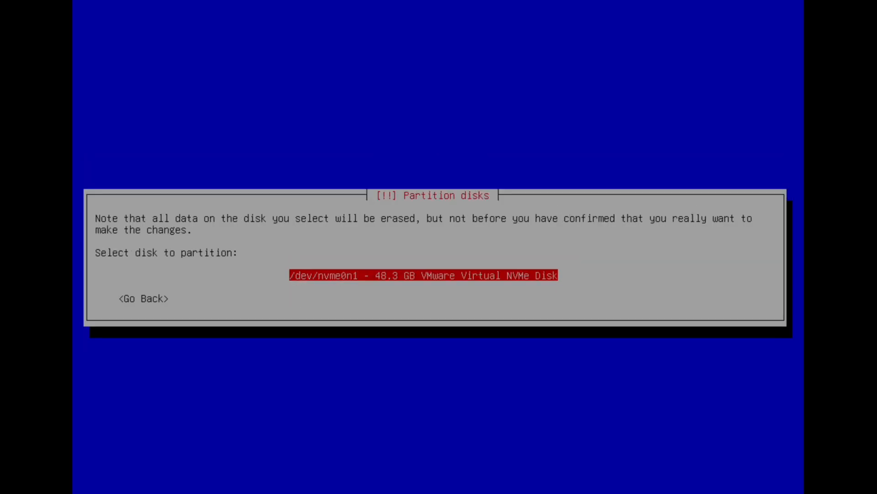
pyautogui.press('Return')
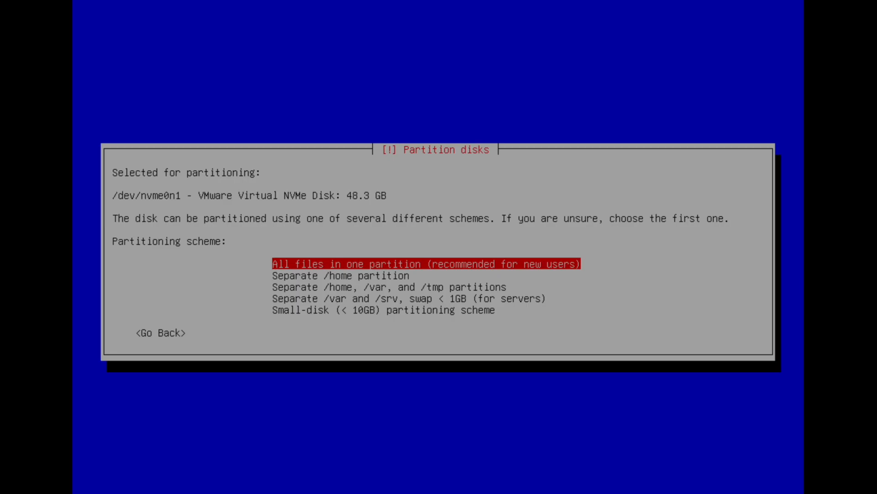
pyautogui.press('Return')
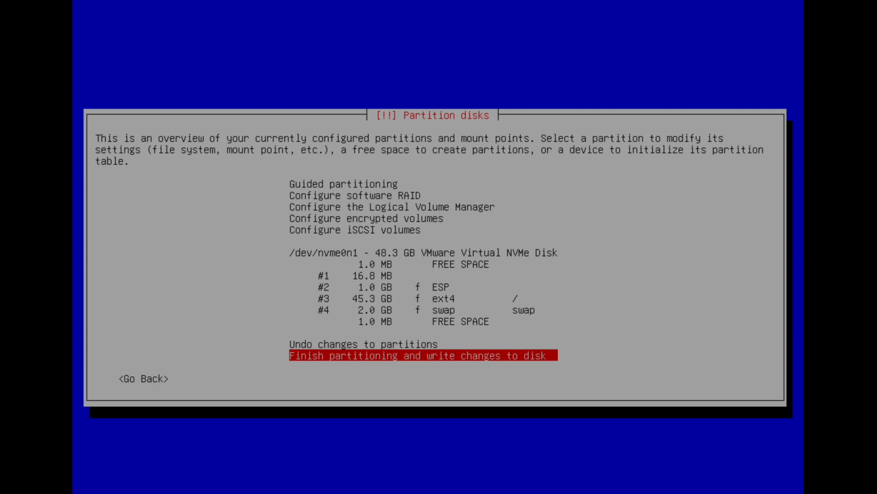
# Finish partitioning and confirm writing the changes to the disk.
pyautogui.press('Return')
pyautogui.press('Left')
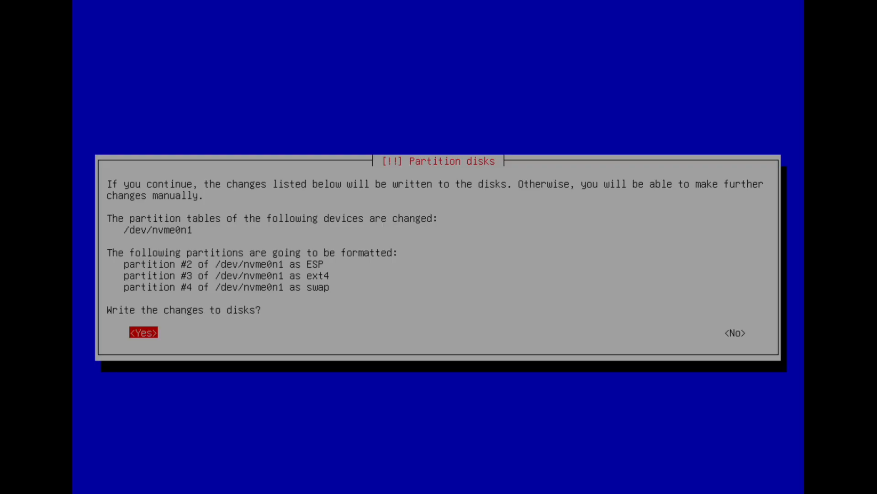
pyautogui.press('Return')
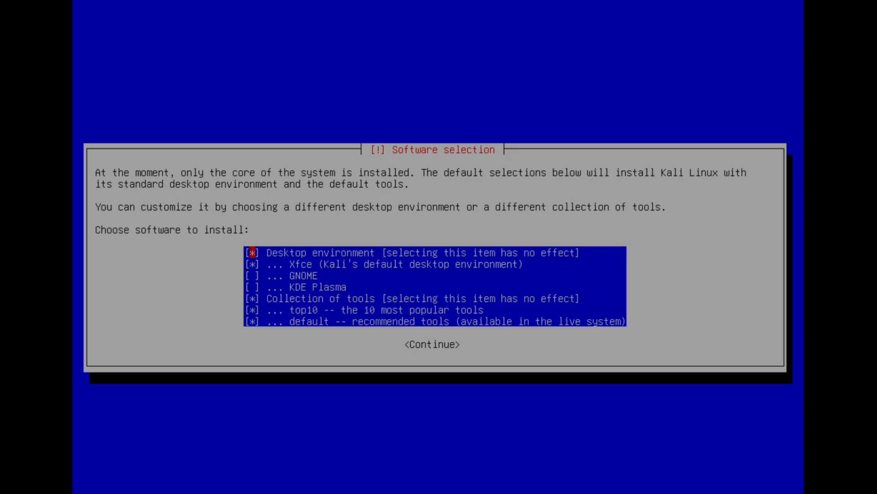
# Install the default software selection with the Xfce desktop and the top10 and default tool collections.
pyautogui.press('Down')
pyautogui.press('Up')
pyautogui.press('Down')
pyautogui.press('Return')
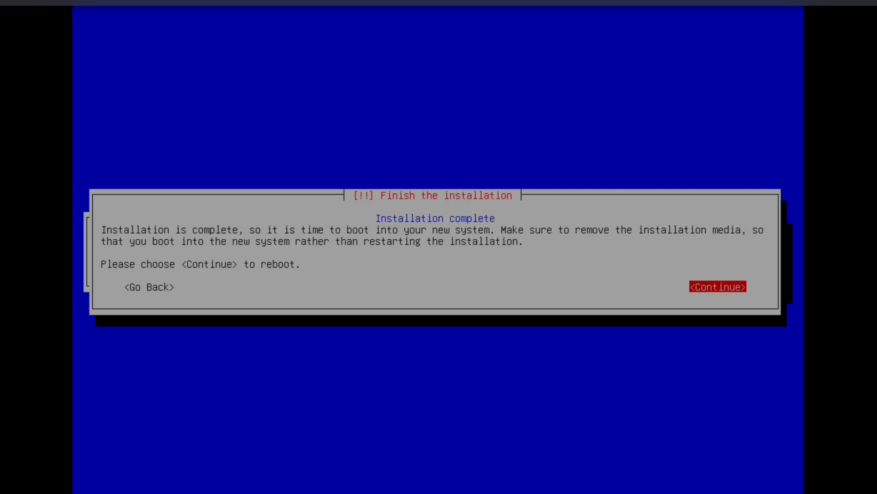
# Finish the installation, reboot the virtual machine and boot the Kali GNU/Linux entry.
pyautogui.press('Return')
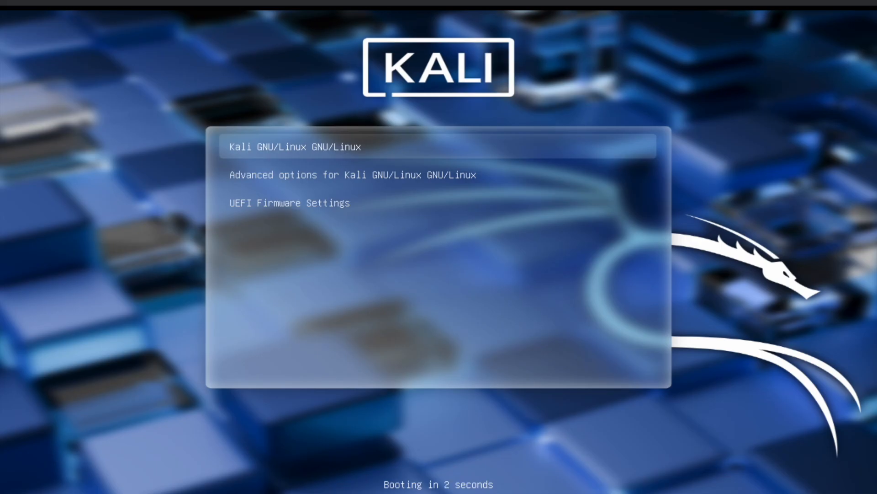
pyautogui.press('Return')
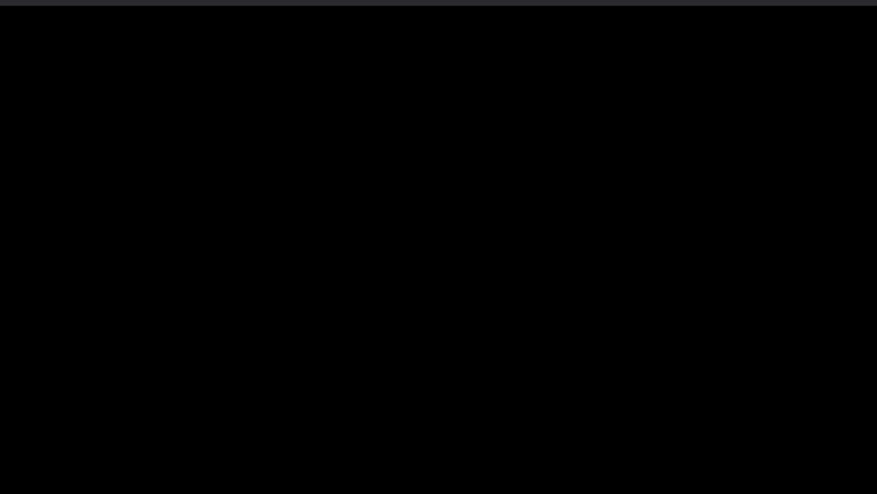